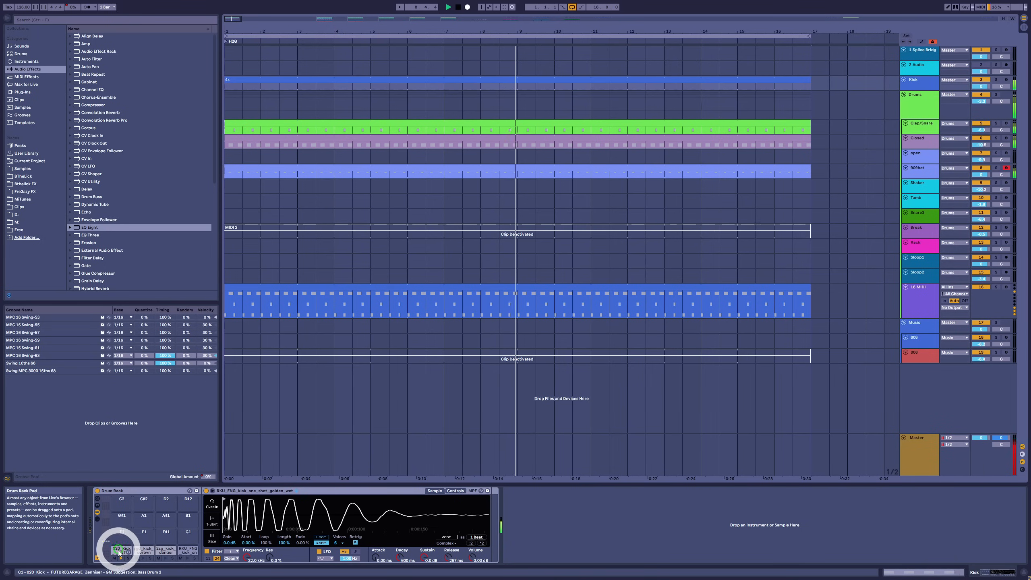
click(119, 549)
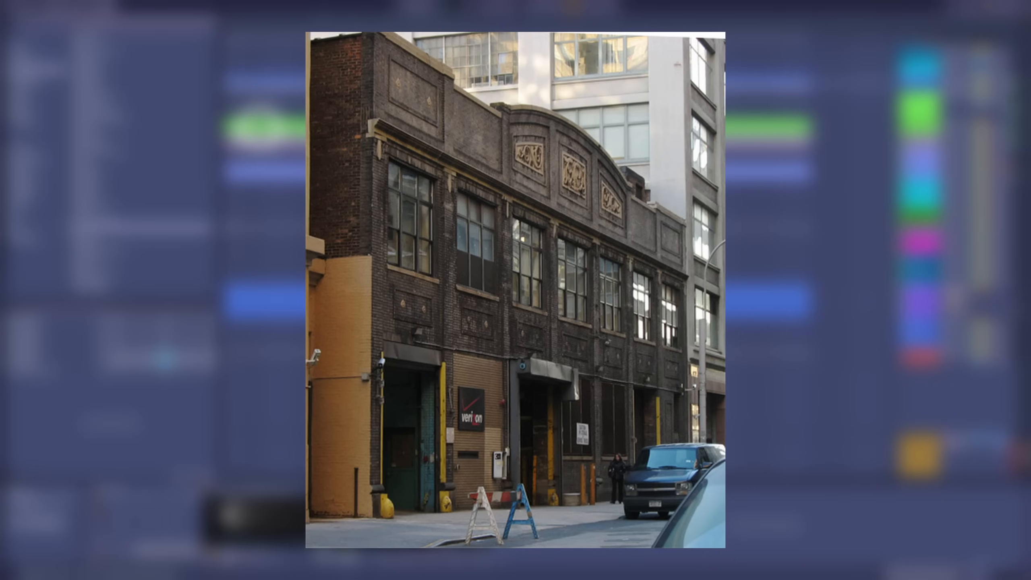
click(648, 265)
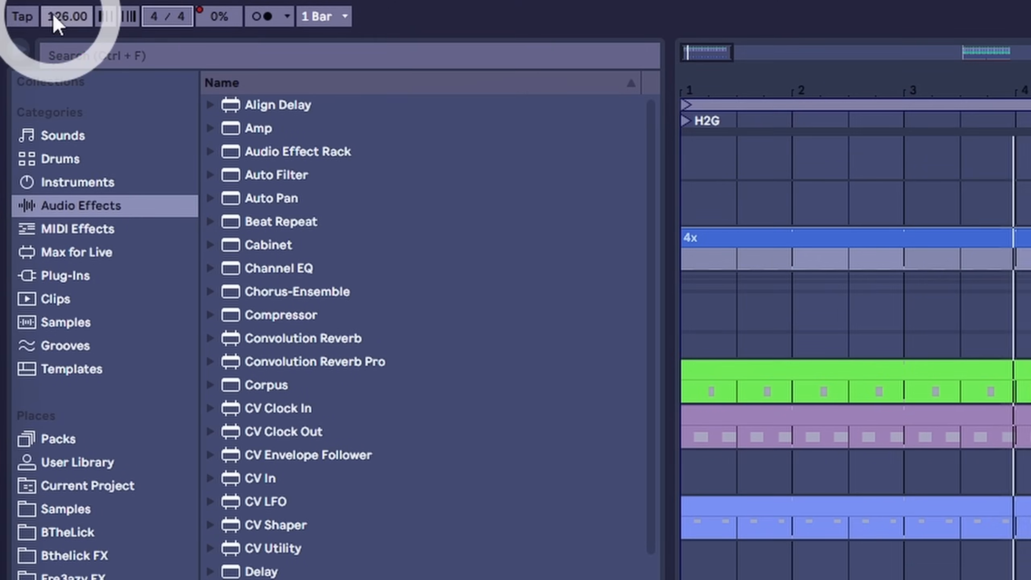
- Set the tempo to 136 BPM and audition the drum loop with the global groove amount raised to 99%
click(19, 6)
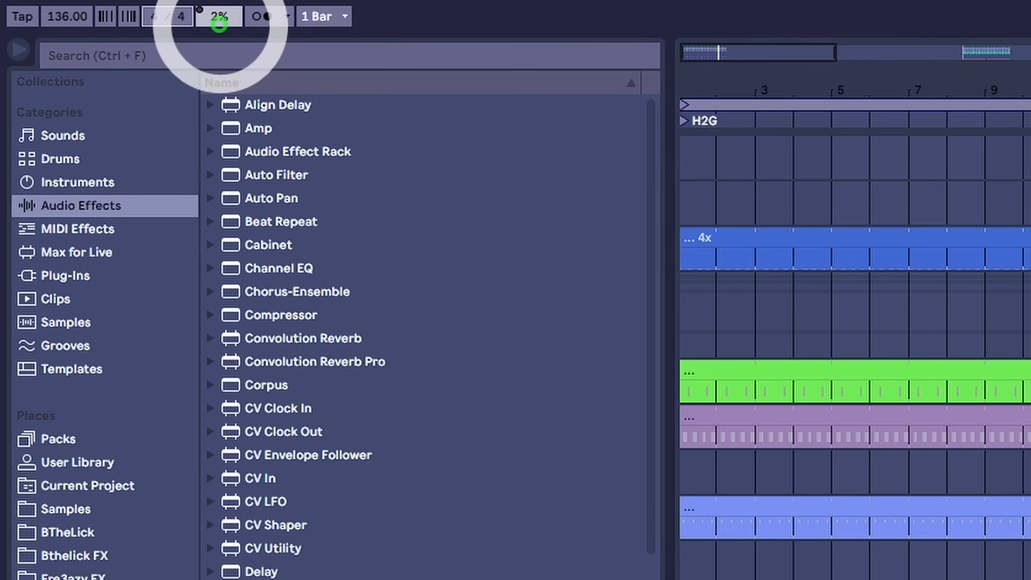
drag(219, 25, 219, 12)
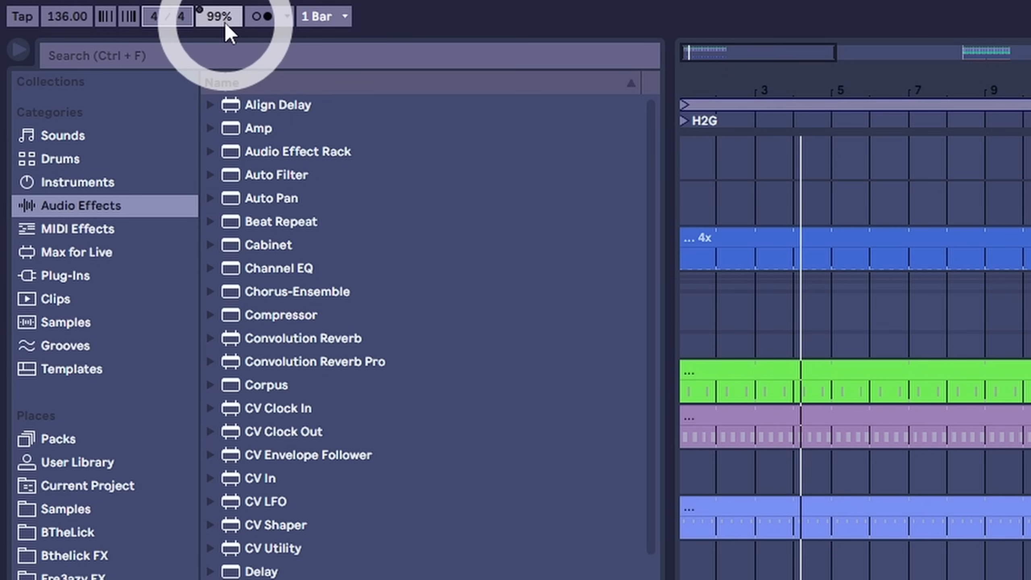
drag(224, 22, 226, 23)
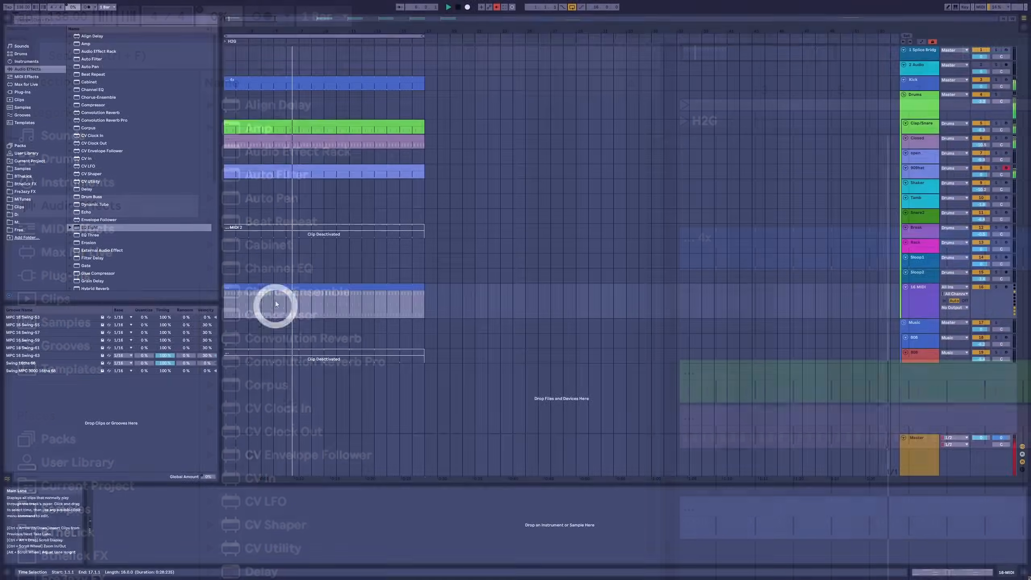
- Open the clip on the 18 MIDI track and examine its eighth-note positions with the grid at 1/8
double_click(276, 295)
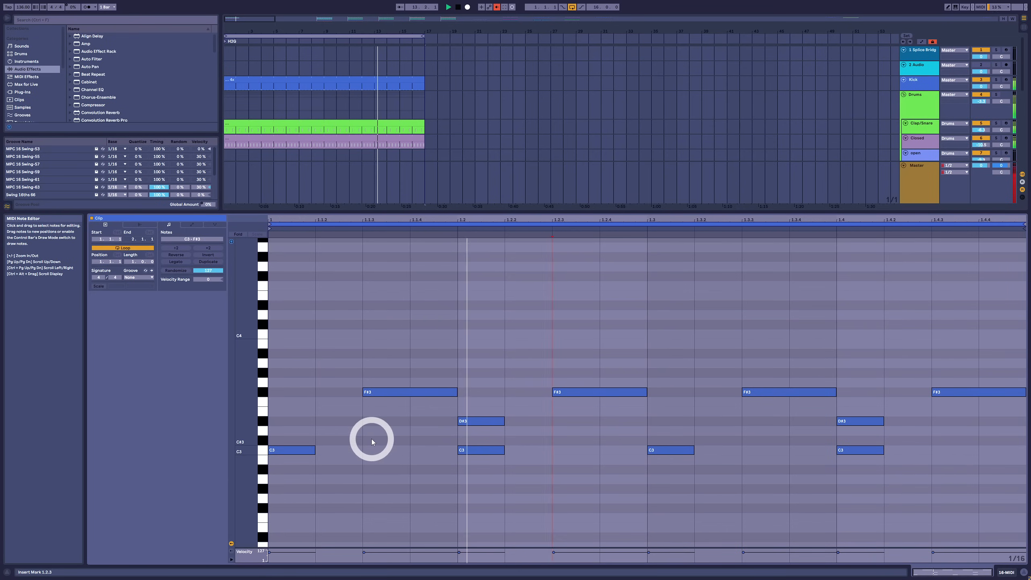
key(ctrl+1)
key(ctrl+2)
key(ctrl+2)
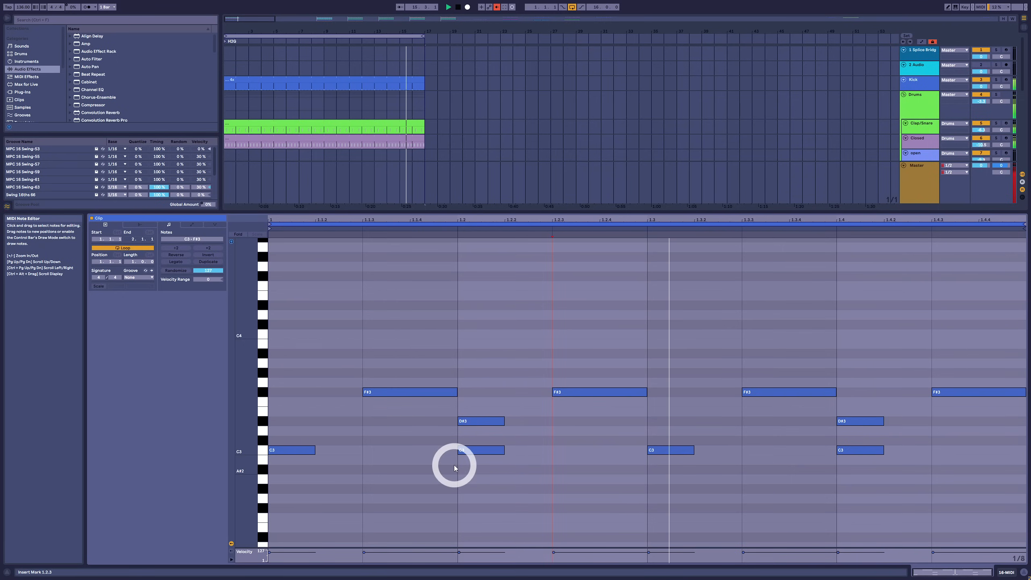
drag(299, 465, 539, 328)
drag(602, 314, 1002, 324)
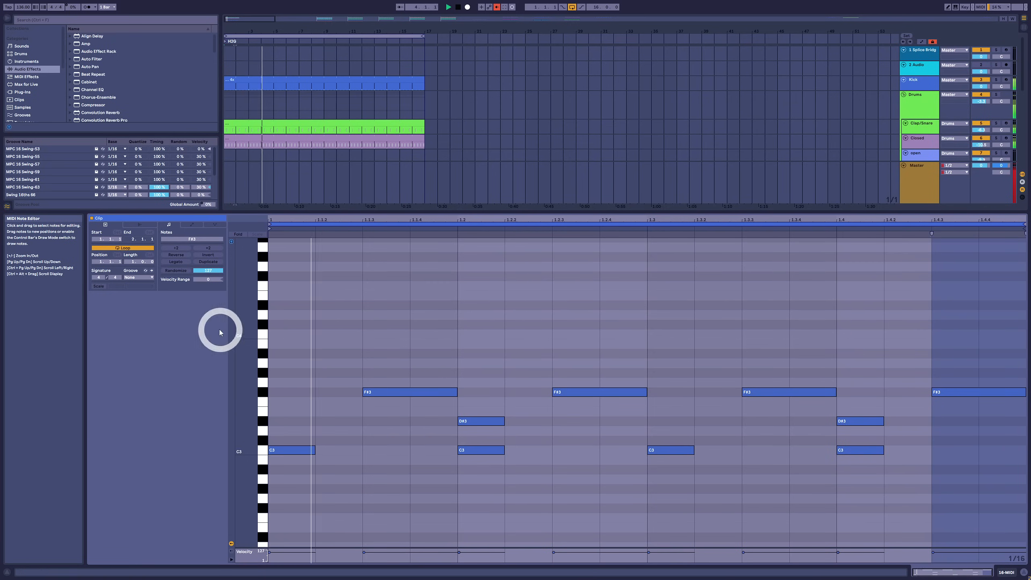
- Examine the in-between sixteenth-note positions across the bar of the clip, using the 1/16 grid
drag(340, 308, 338, 389)
drag(527, 305, 533, 450)
drag(631, 314, 634, 451)
drag(736, 312, 722, 464)
drag(826, 283, 804, 376)
drag(917, 276, 901, 374)
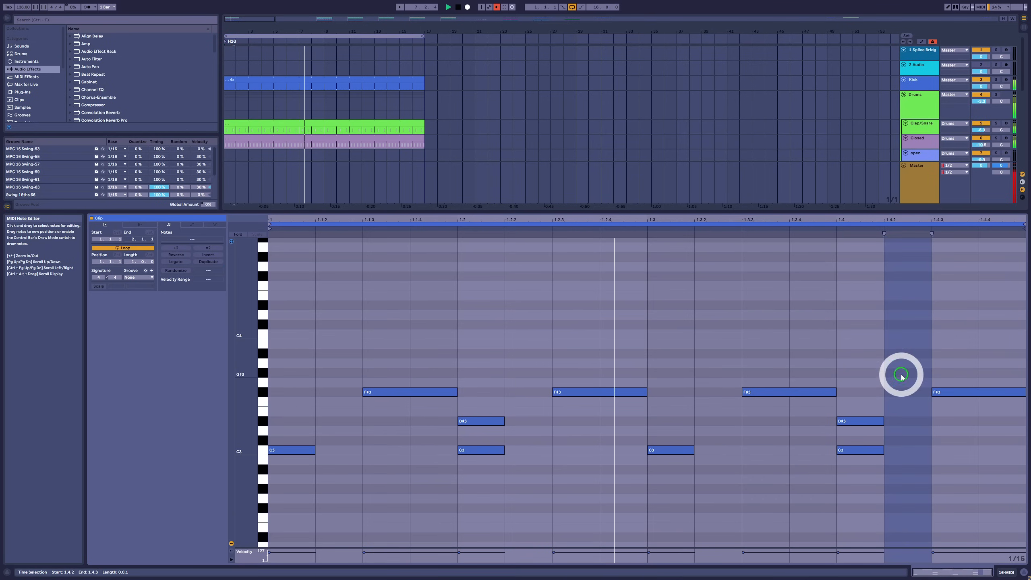
- Add a C3 note at 1.1.1 and a C#3 note at 1.1.2 to the Closed hi-hat clip
click(289, 134)
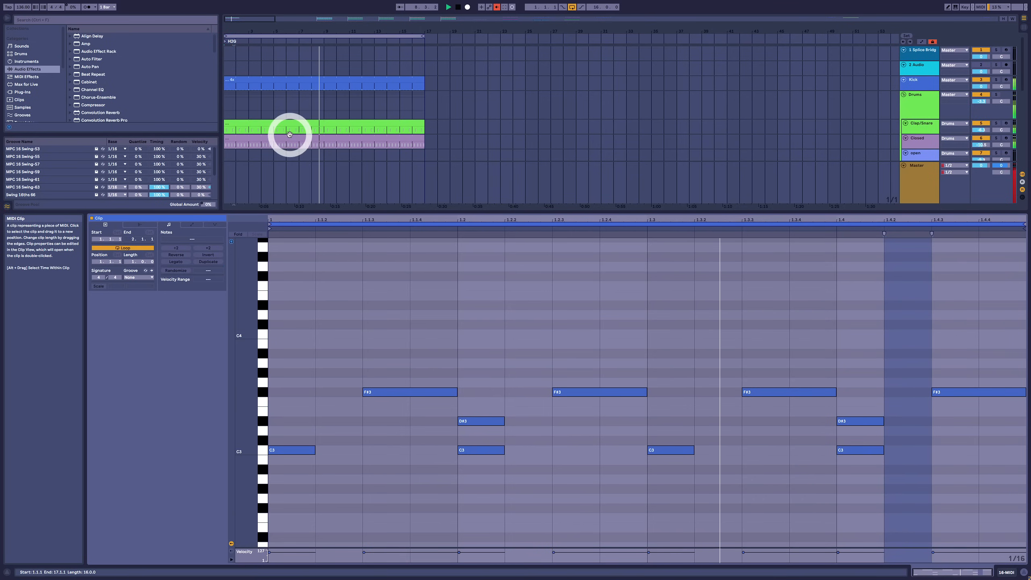
click(290, 139)
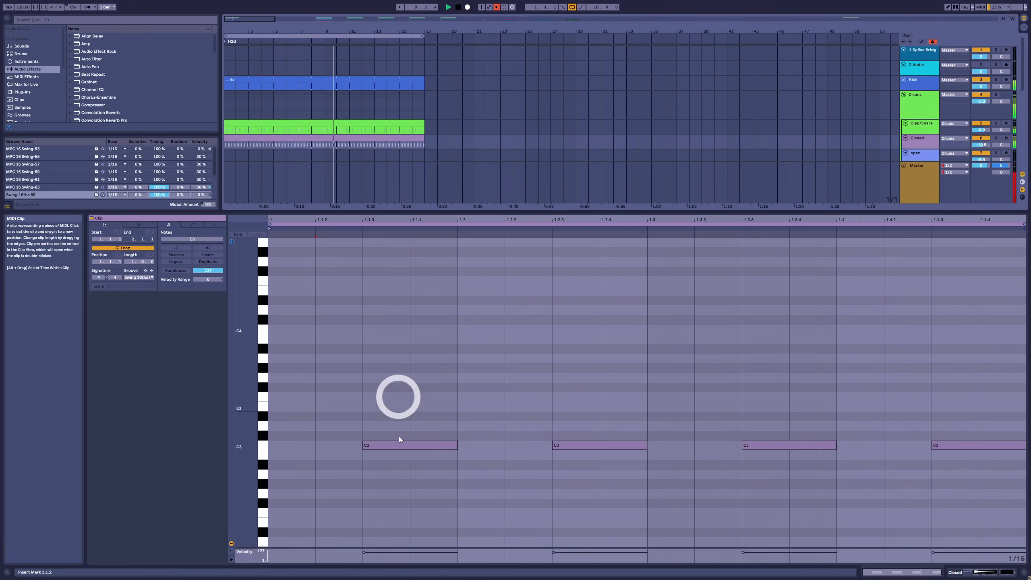
double_click(299, 443)
double_click(327, 438)
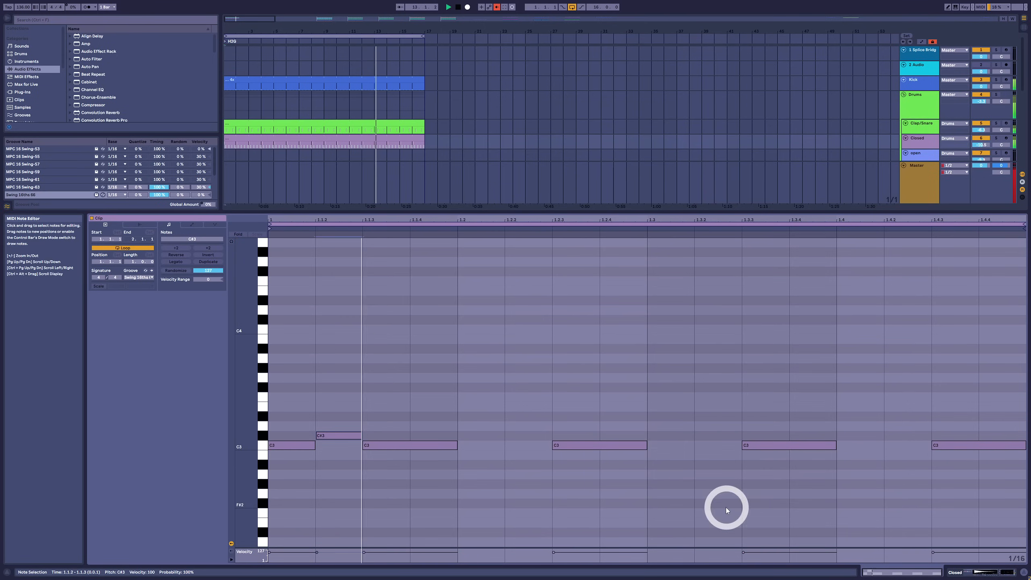
double_click(692, 444)
double_click(705, 444)
drag(705, 444, 720, 435)
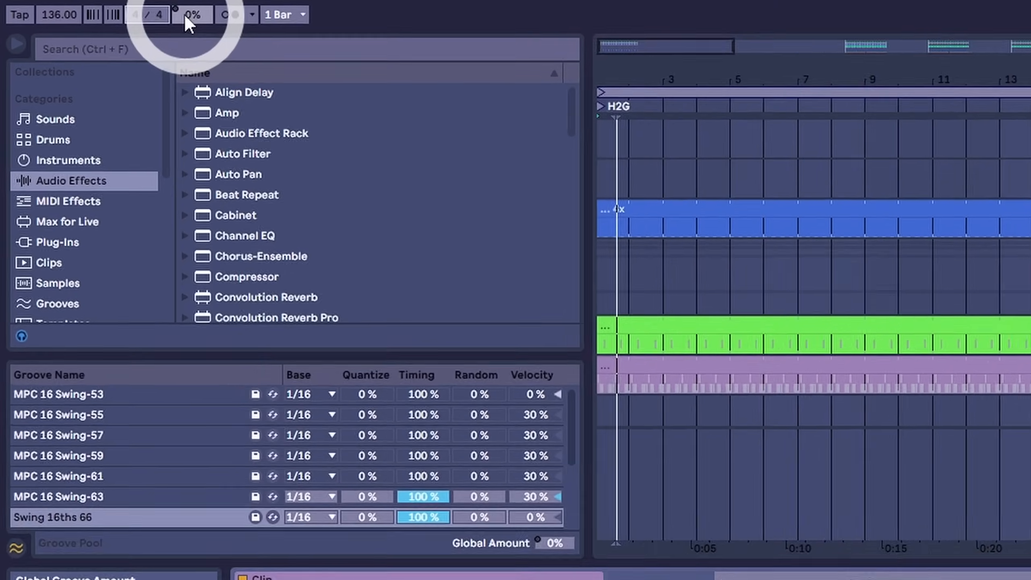
- Audition the hi-hats with the global groove amount at 95% and 0%, and delete the two added notes at 1.1.1 and 1.1.2
drag(186, 17, 186, 5)
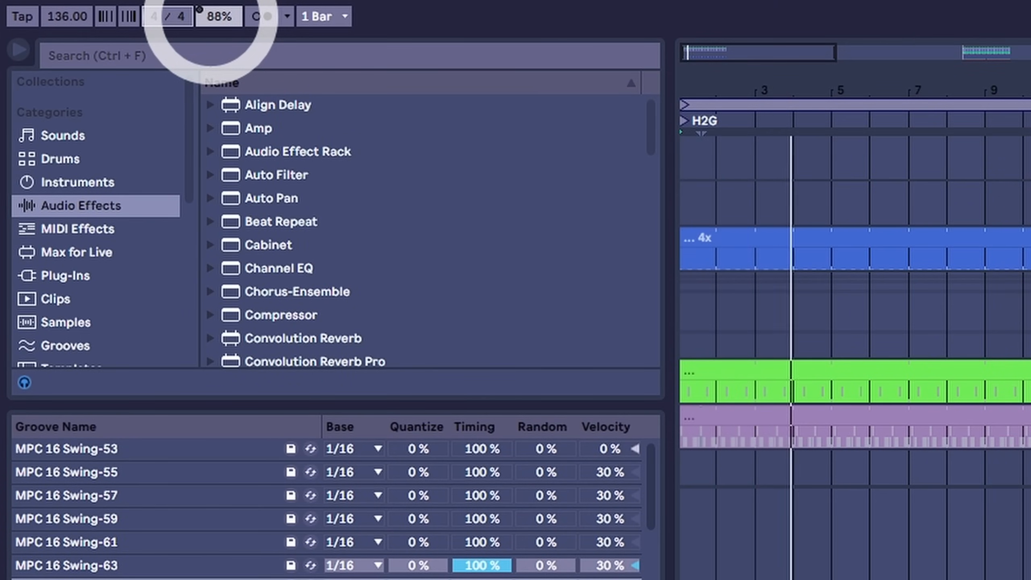
drag(199, 9, 199, 6)
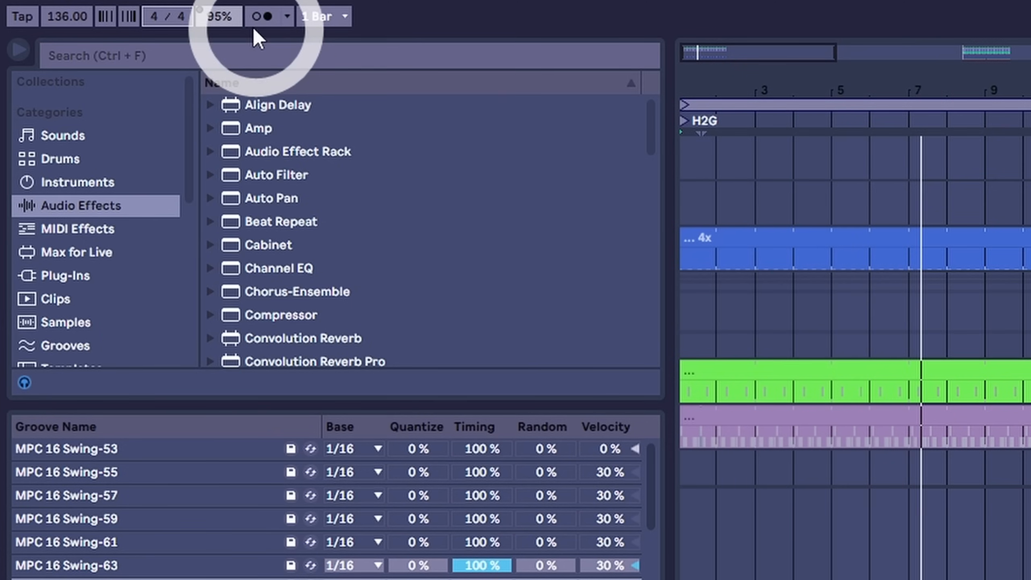
drag(205, 16, 205, 35)
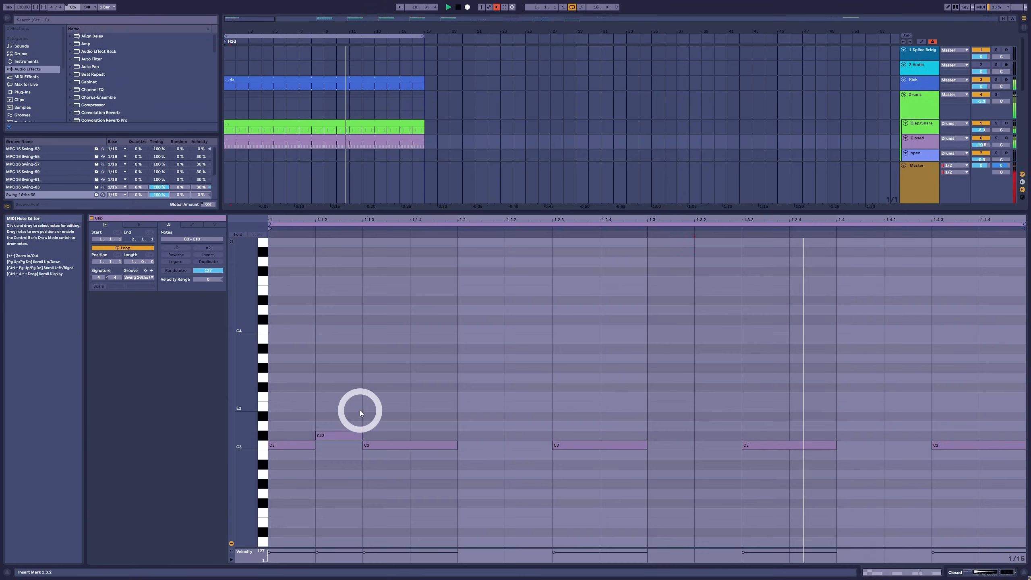
key(Delete)
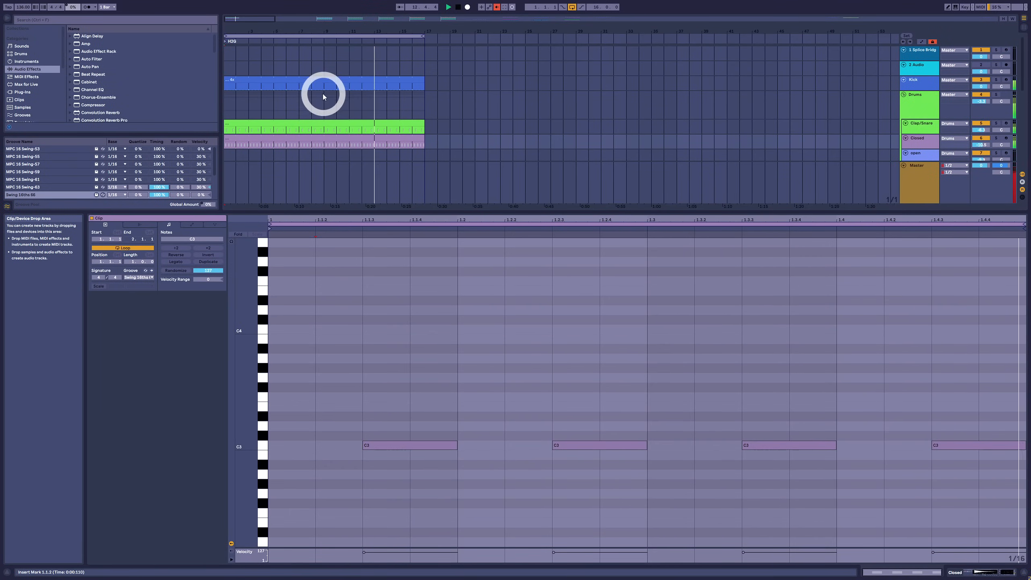
- Activate the deactivated MIDI 2 clip on the Break track and set the global groove amount to 90%
scroll(321, 99, down, 3)
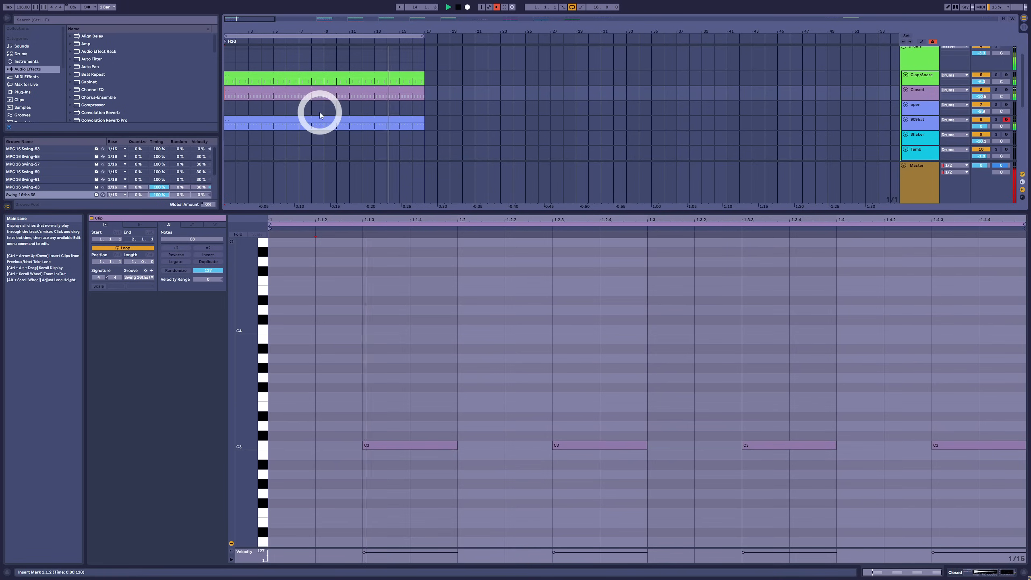
scroll(319, 112, down, 4)
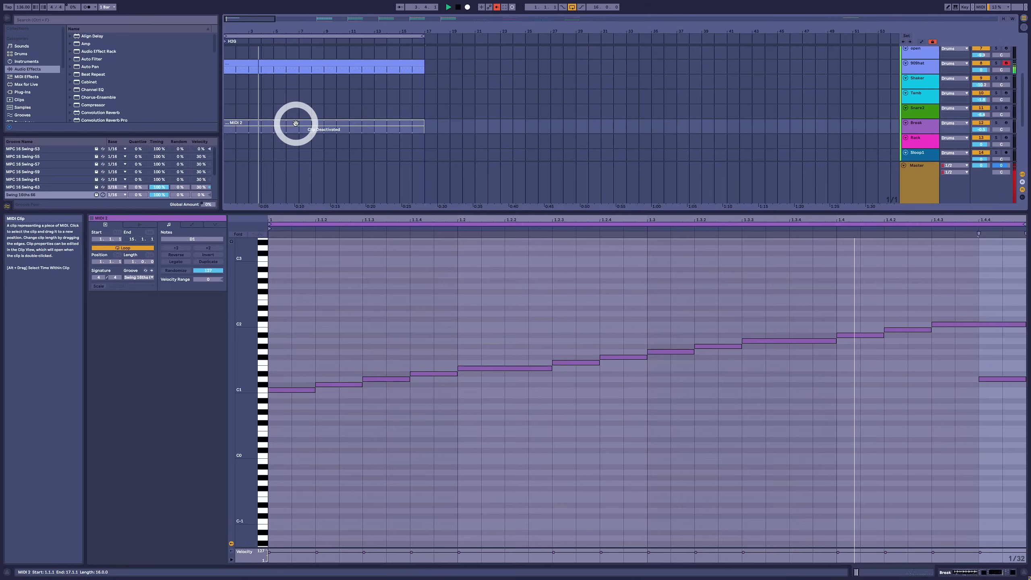
key(0)
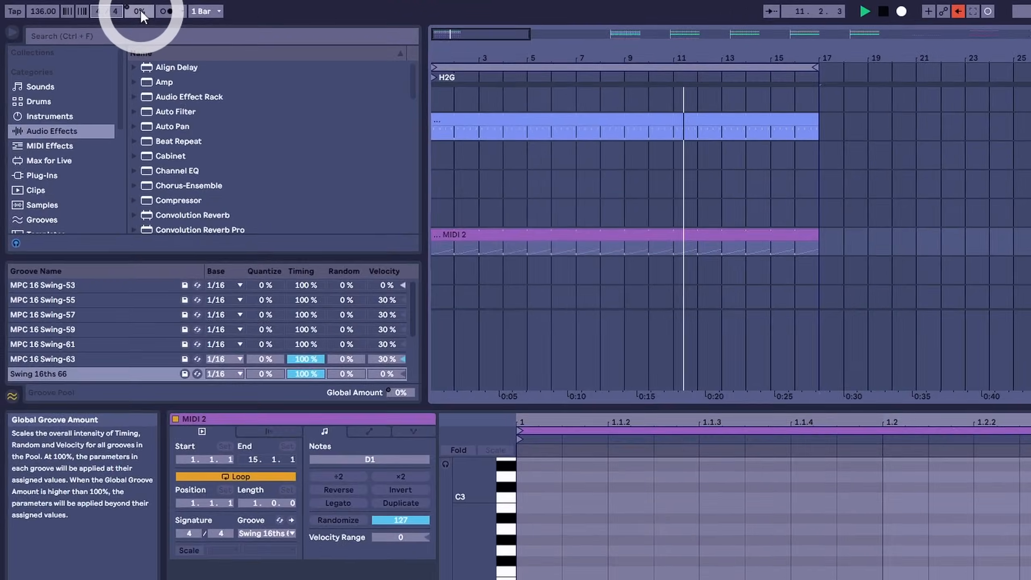
drag(74, 8, 72, 6)
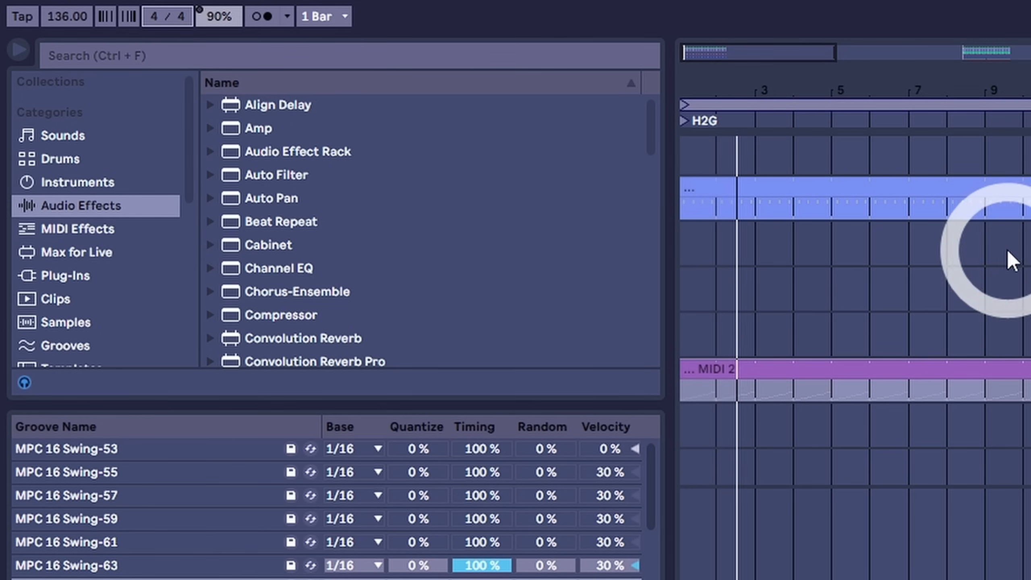
- Insert an empty 16-bar MIDI clip on the Snare2 track and shorten its loop to one bar
scroll(986, 286, down, 2)
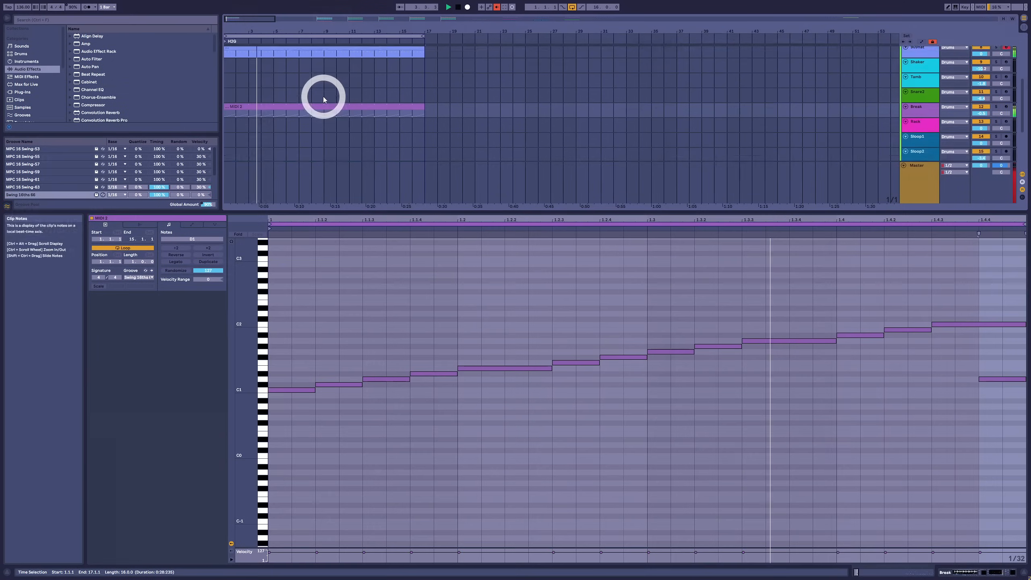
scroll(325, 99, up, 1)
click(423, 100)
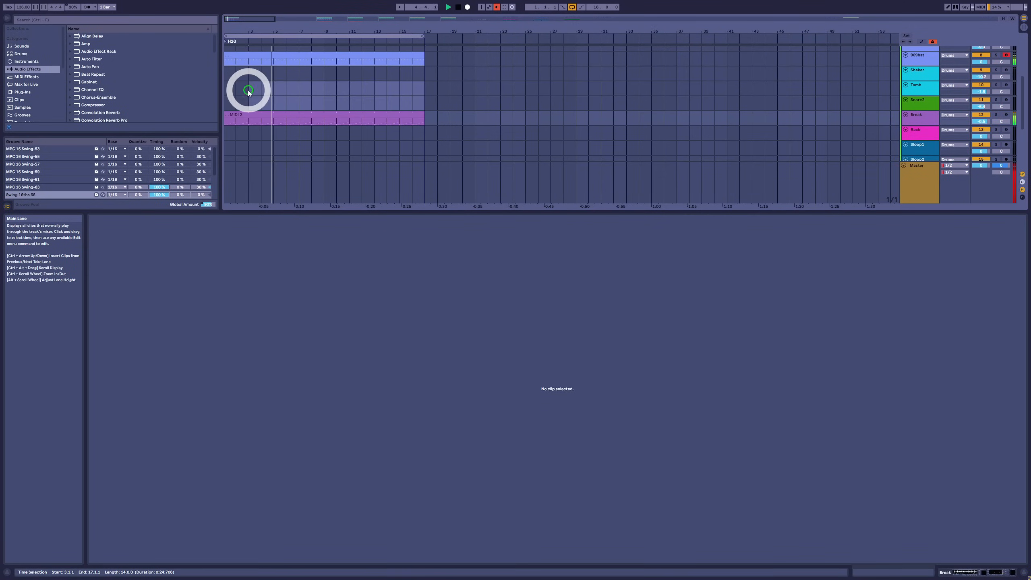
key(ctrl+shift+m)
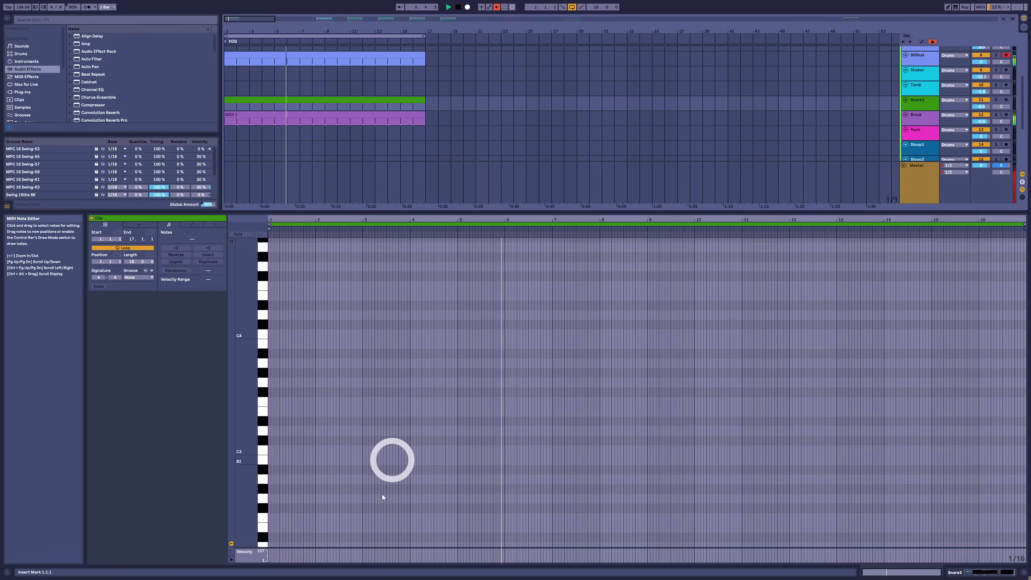
drag(271, 223, 862, 218)
click(862, 225)
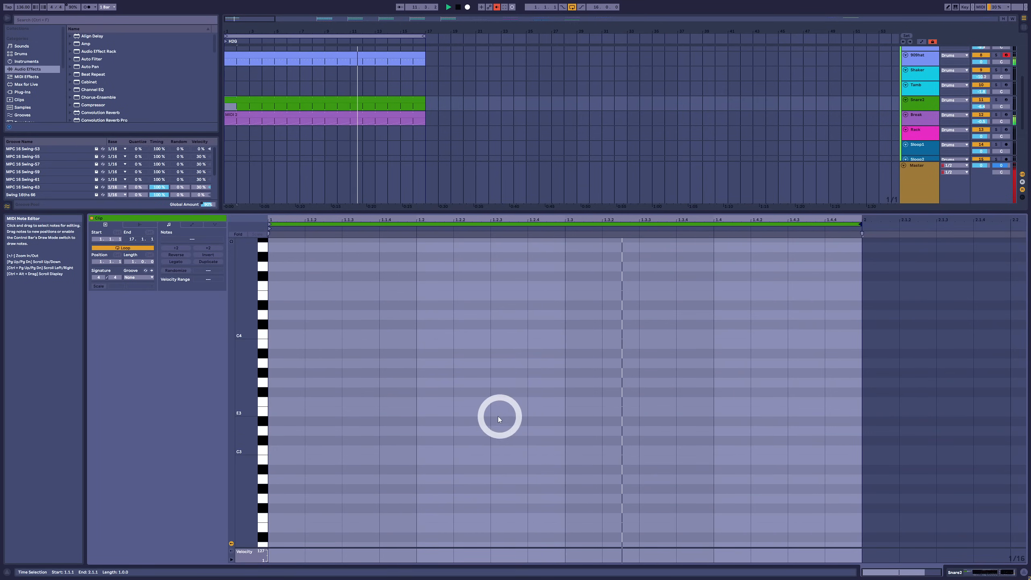
- Place two D#3 notes in the snare clip, at 1.2.4 and 1.3.2
click(478, 421)
double_click(488, 421)
double_click(544, 420)
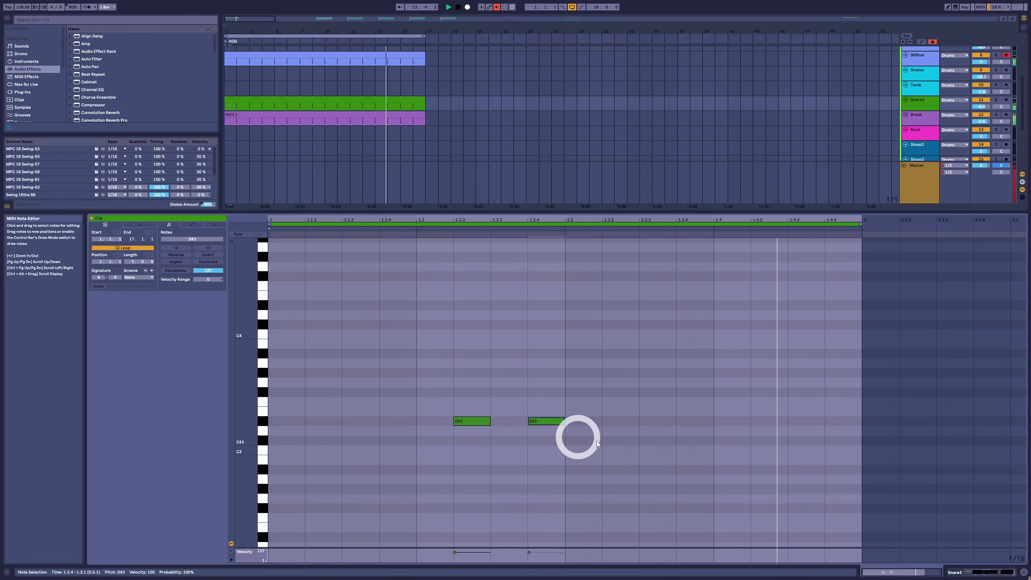
drag(466, 422, 625, 425)
click(693, 433)
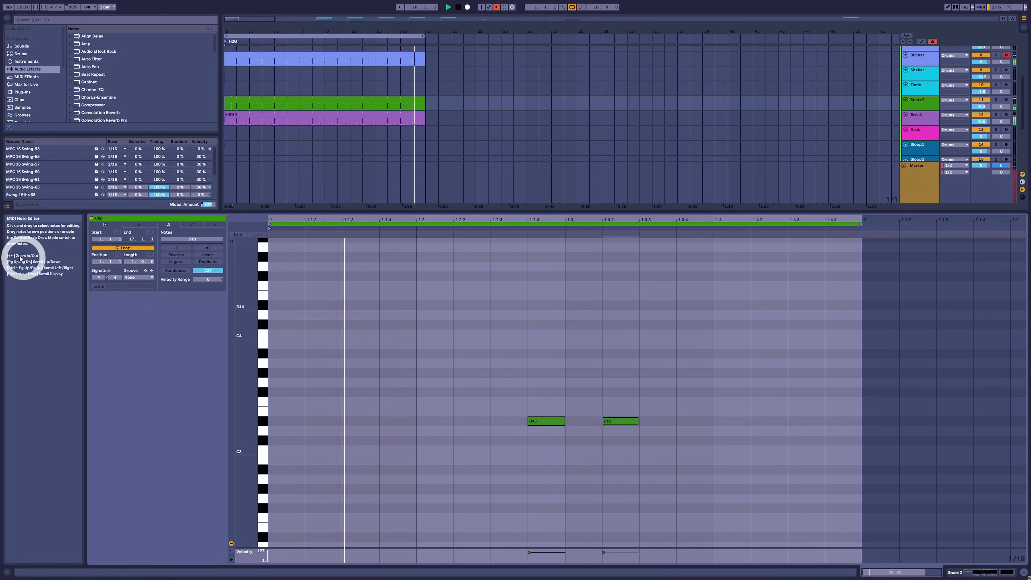
- Assign the Swing 16ths 66 groove to the snare clip
click(145, 279)
click(142, 316)
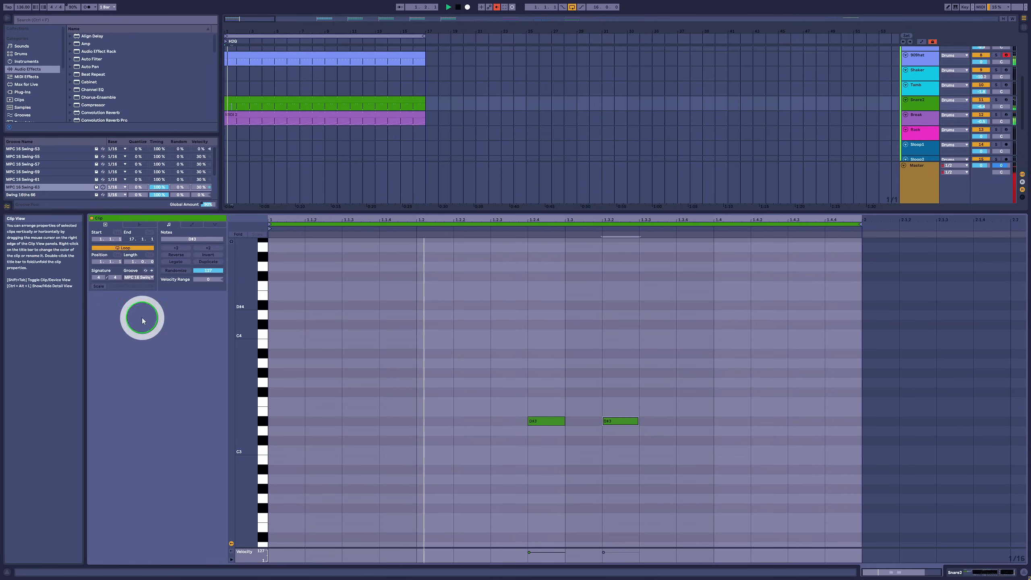
click(140, 279)
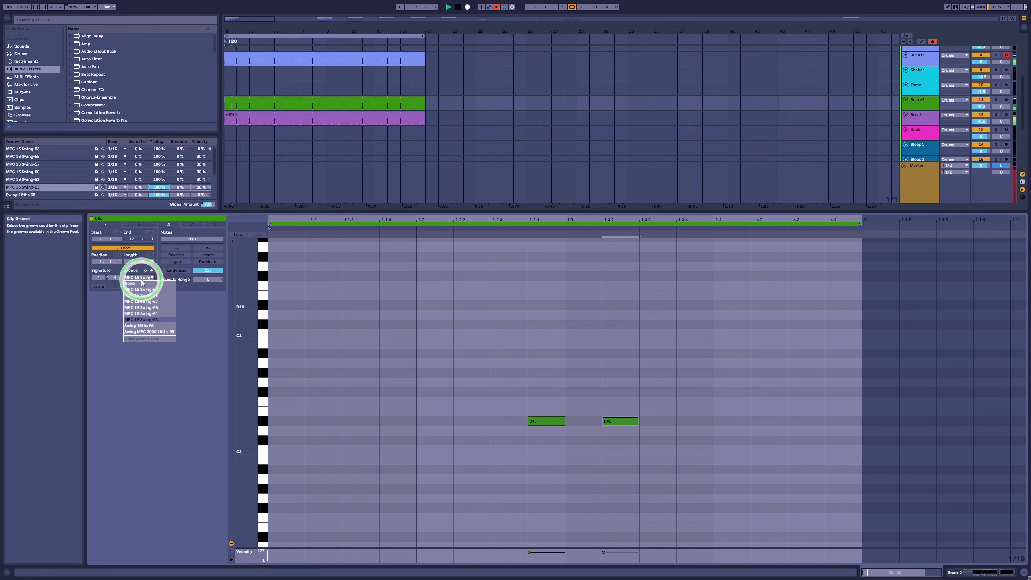
click(143, 325)
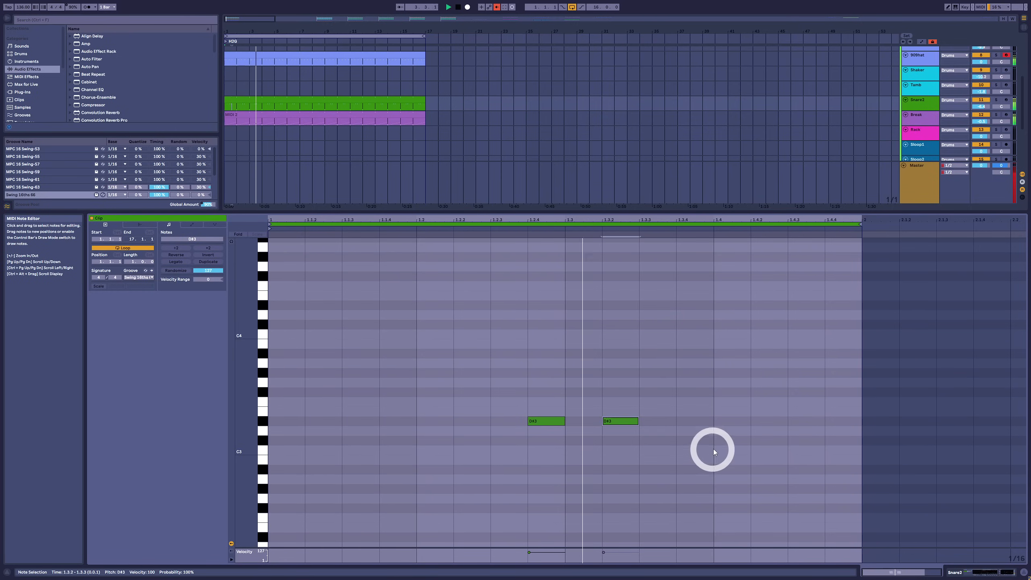
- Add a C3 note on the last sixteenth of the snare clip's bar, at 1.4.4
double_click(843, 418)
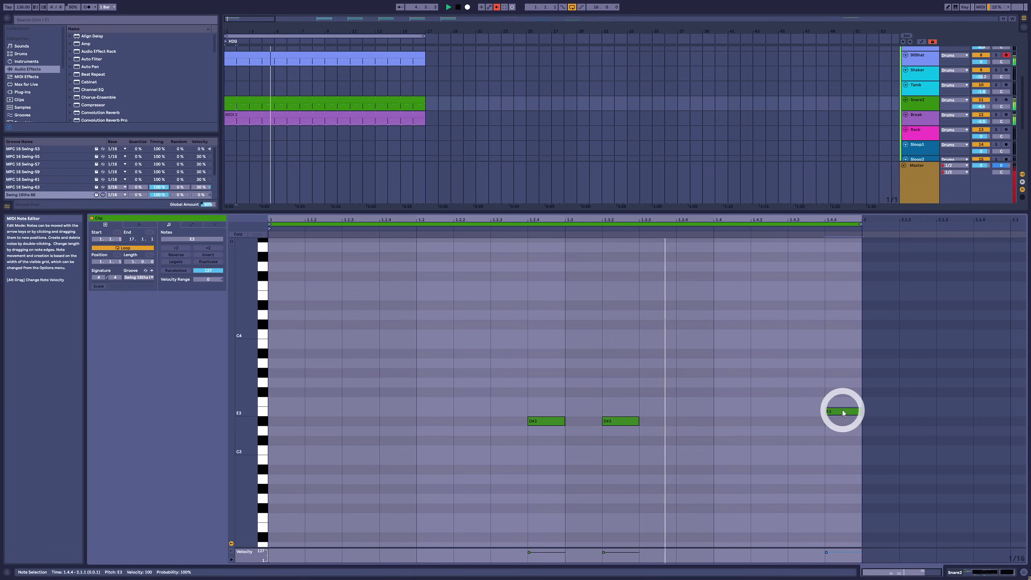
drag(843, 418, 840, 451)
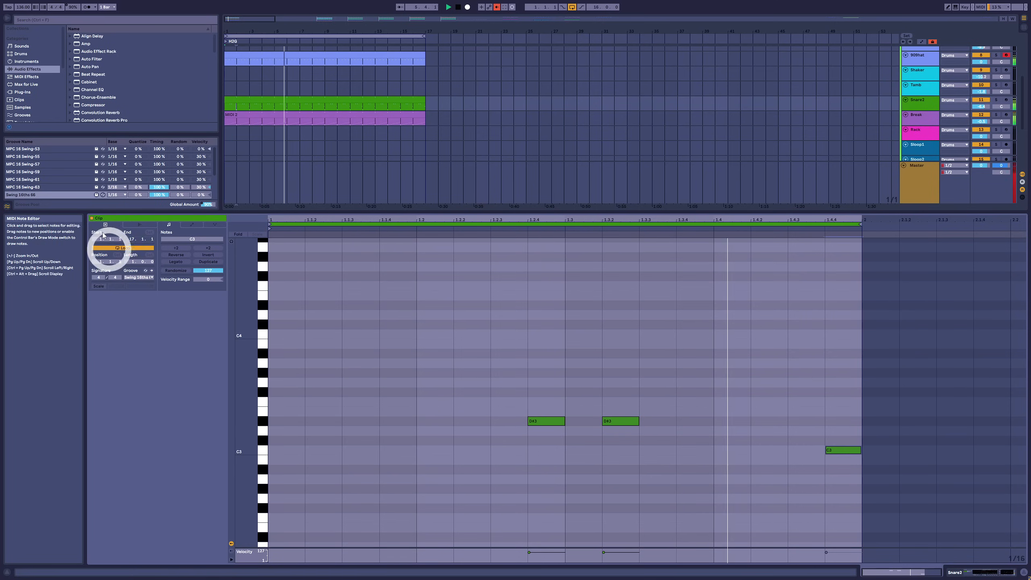
- Compare the full drum pattern with the global groove amount at 0%, and raise the amount to 100%
click(386, 116)
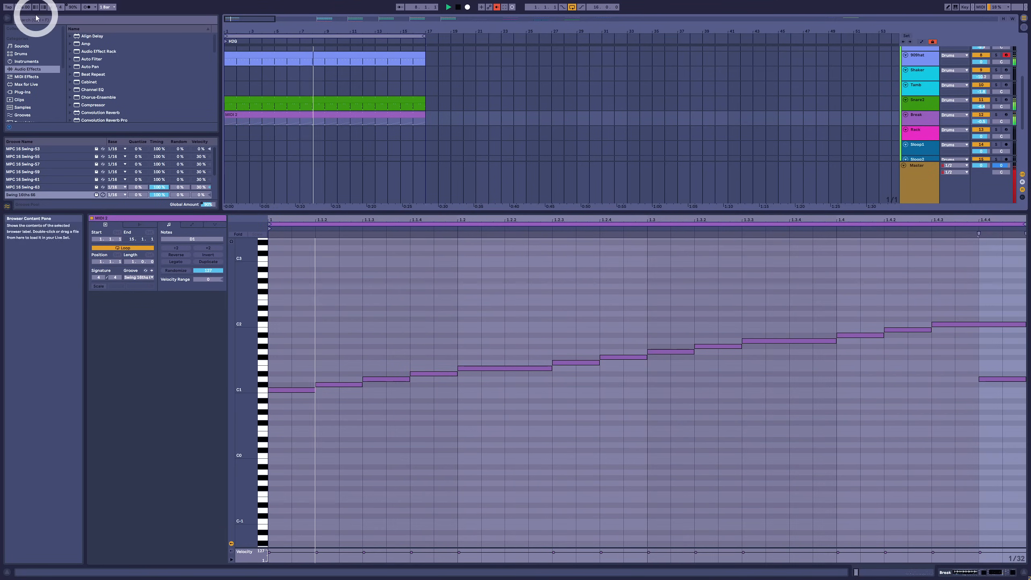
key(shift+Tab)
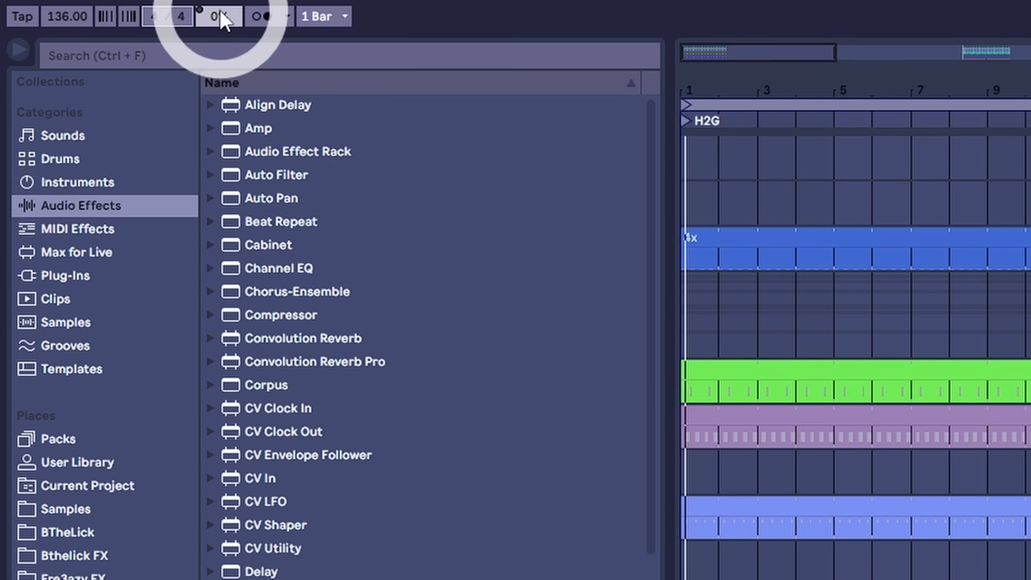
drag(229, 28, 230, 21)
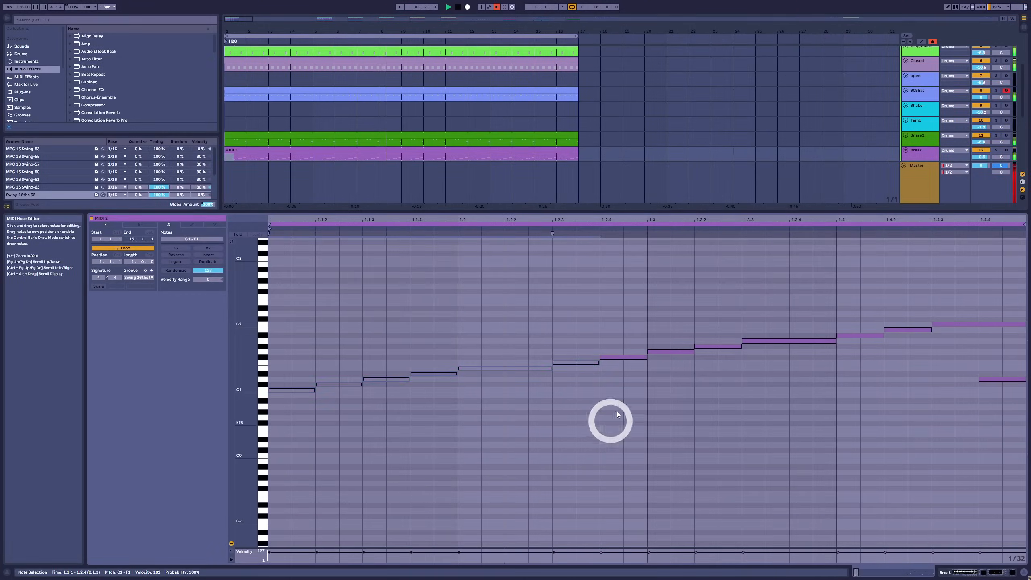
- Delete the 16-bar MIDI clip on the 18 MIDI track
drag(742, 288, 890, 396)
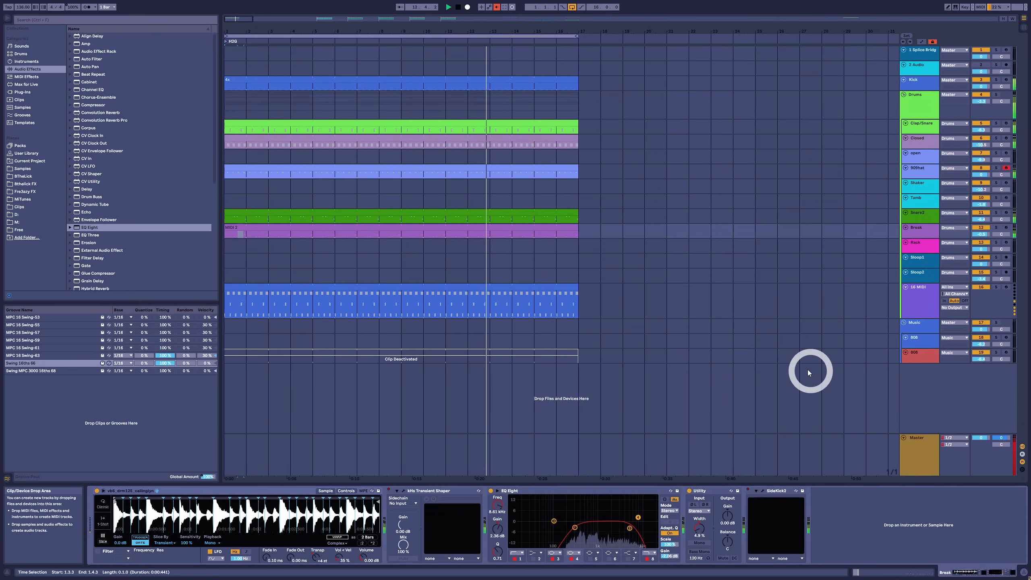
click(490, 288)
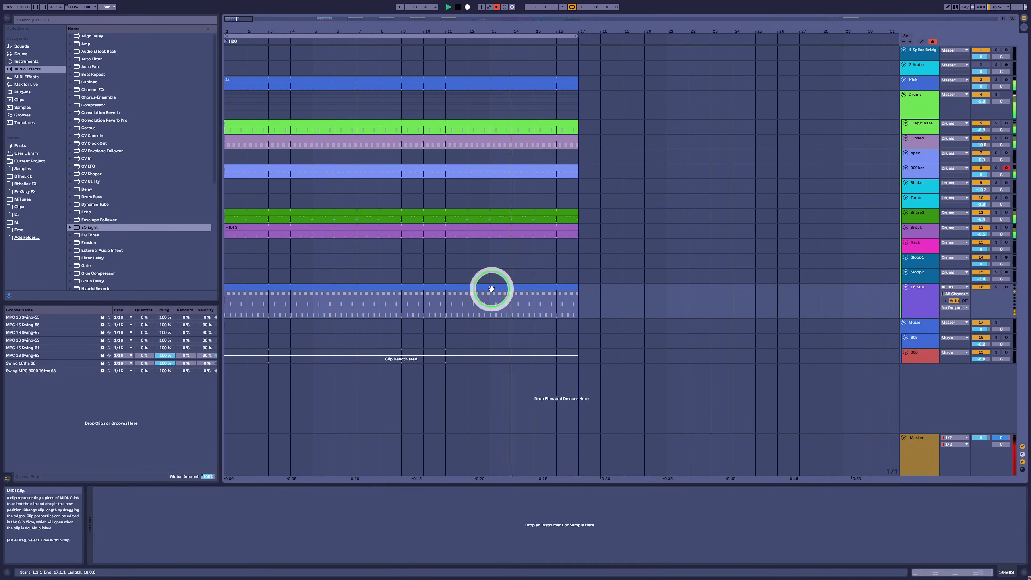
key(Delete)
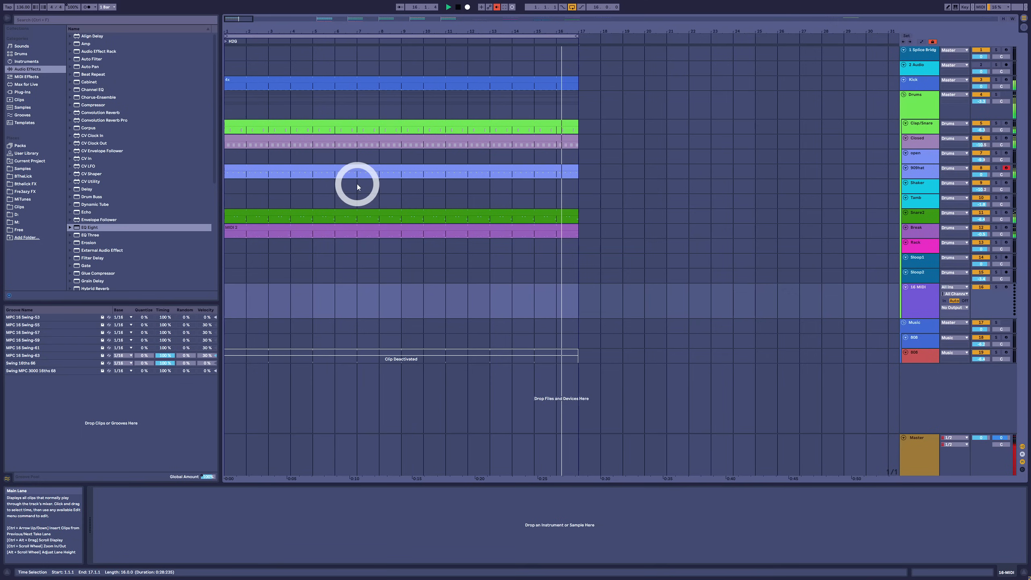
- Open the kick clip and delete its kick notes on beats 2, 3 and 4, leaving only the first
double_click(341, 82)
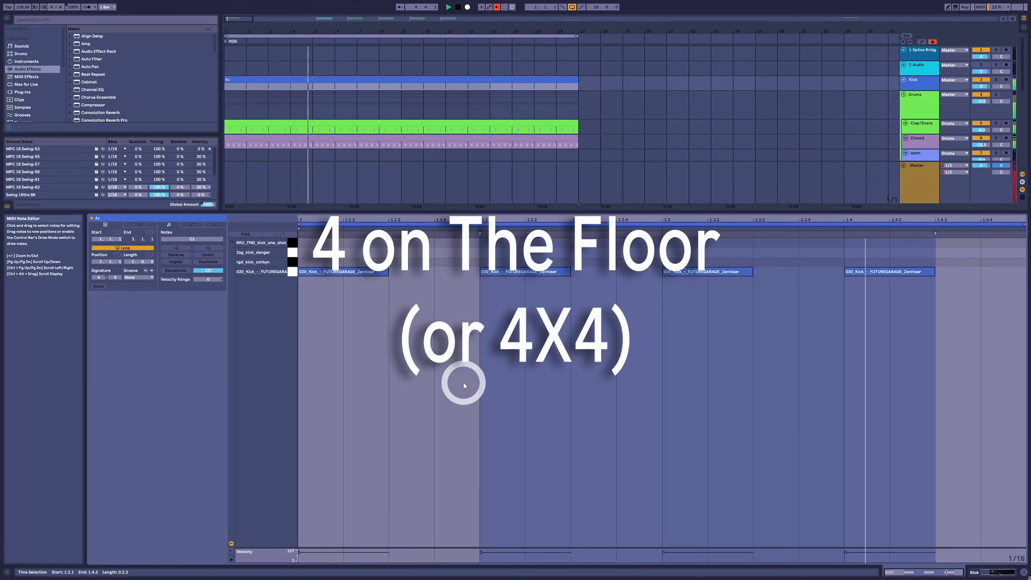
click(491, 368)
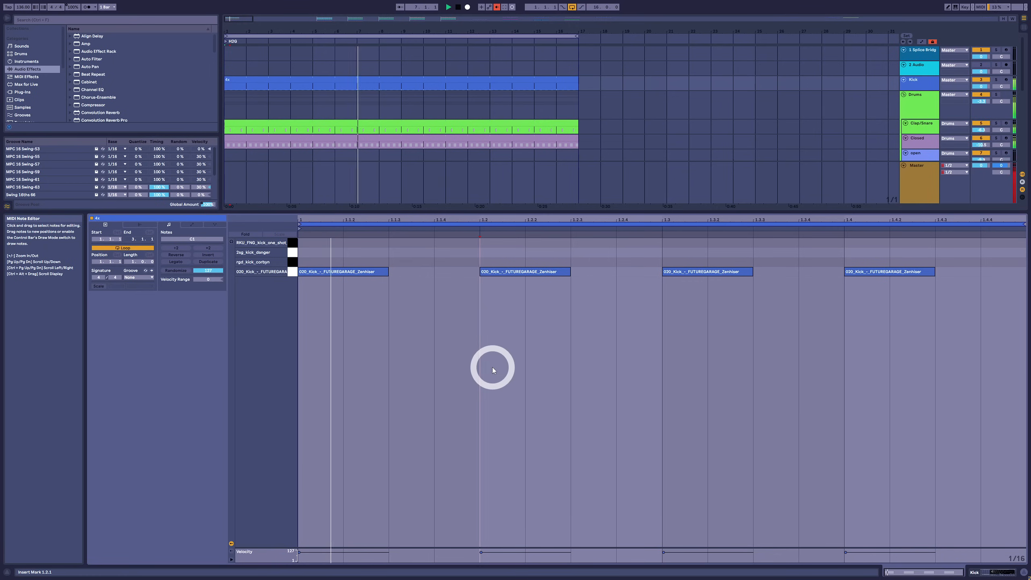
drag(492, 368, 709, 319)
drag(801, 297, 1014, 266)
key(Delete)
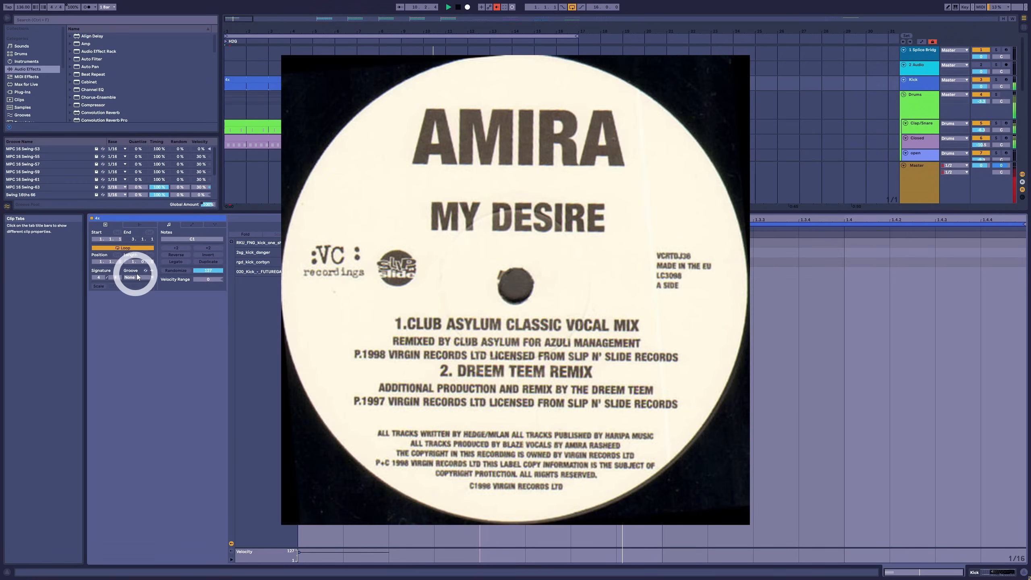
- Assign the Swing 16ths 66 groove to the kick clip and set its loop length to 2 bars
click(137, 277)
click(144, 327)
click(131, 264)
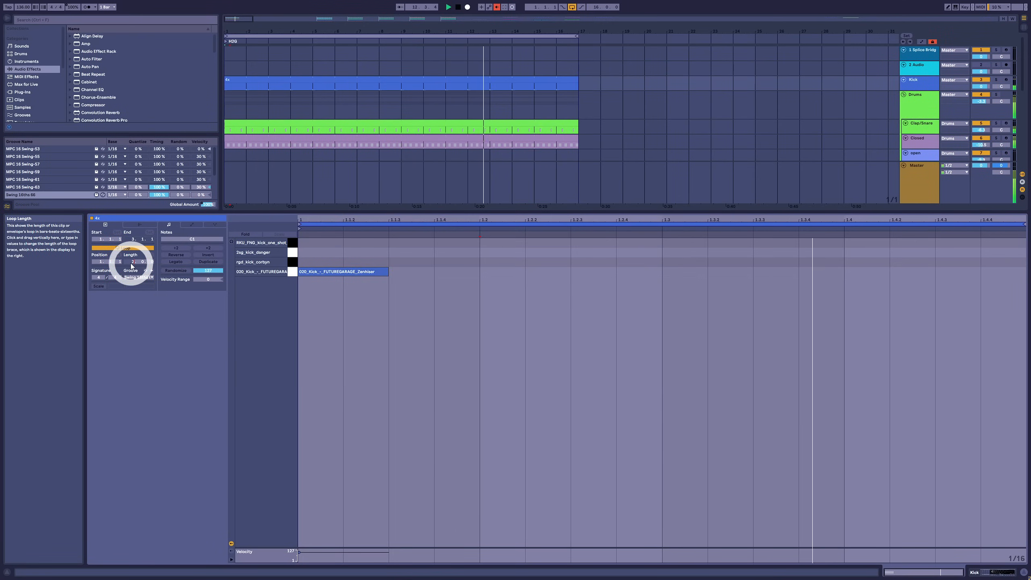
text(2)
key(Return)
- Lay out a broken kick pattern over the two bars, with notes at 1.1.1, 1.3.3, 2.1.1, 2.2.4 and 2.3.3
drag(328, 277, 922, 280)
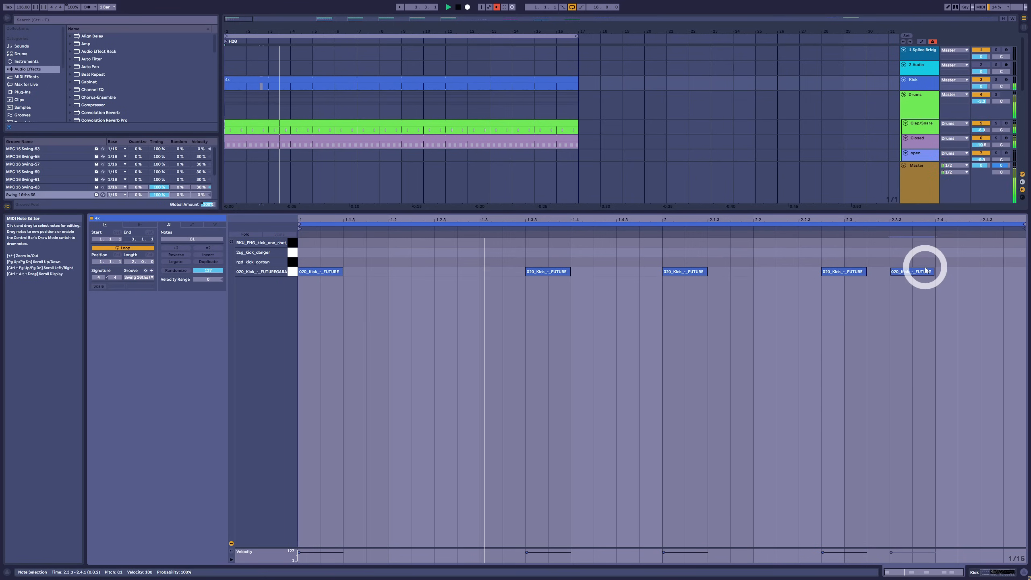
drag(921, 271, 897, 276)
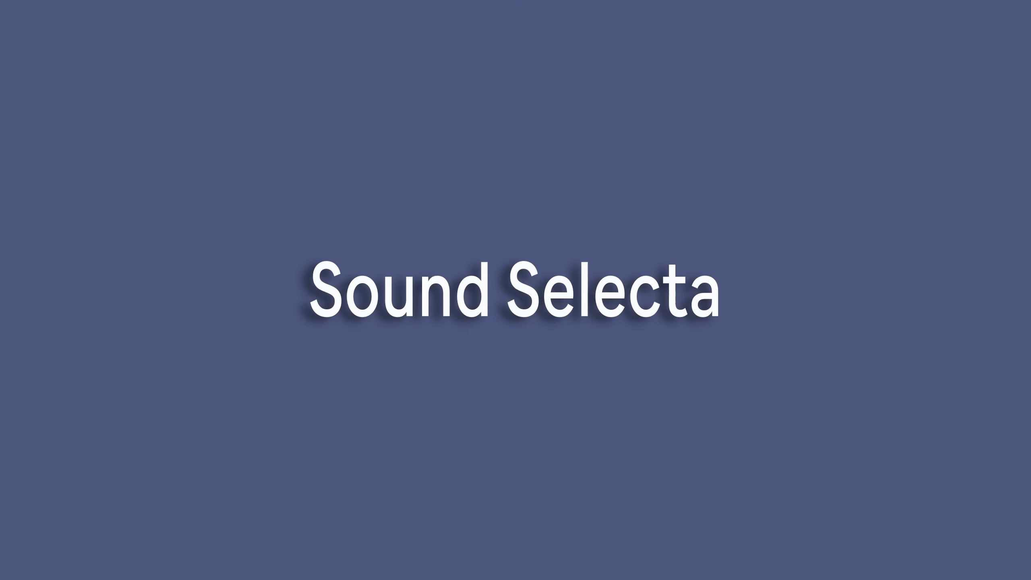
- Deactivate the open hi-hat clip on the 909hat track
click(392, 137)
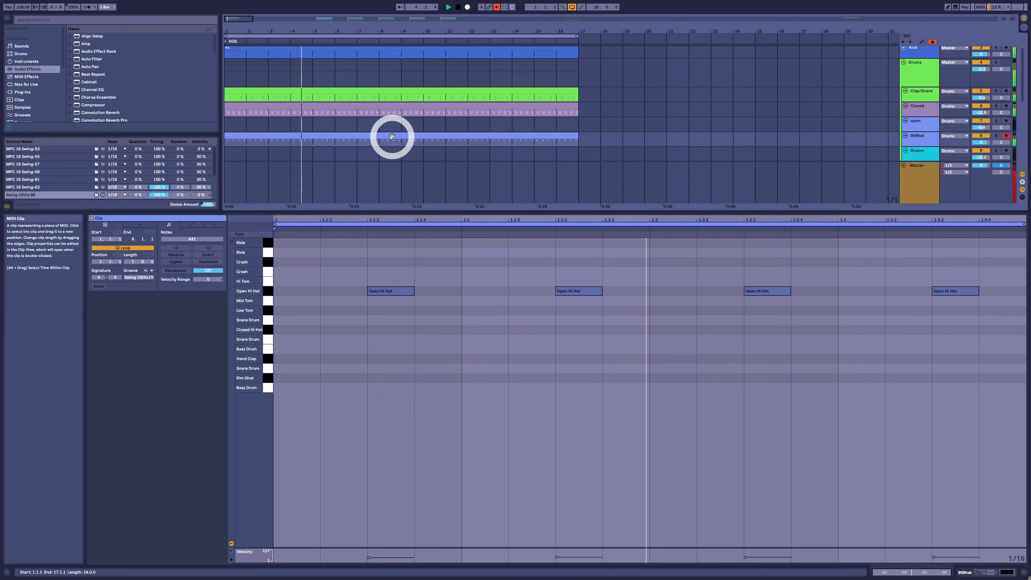
key(0)
click(453, 153)
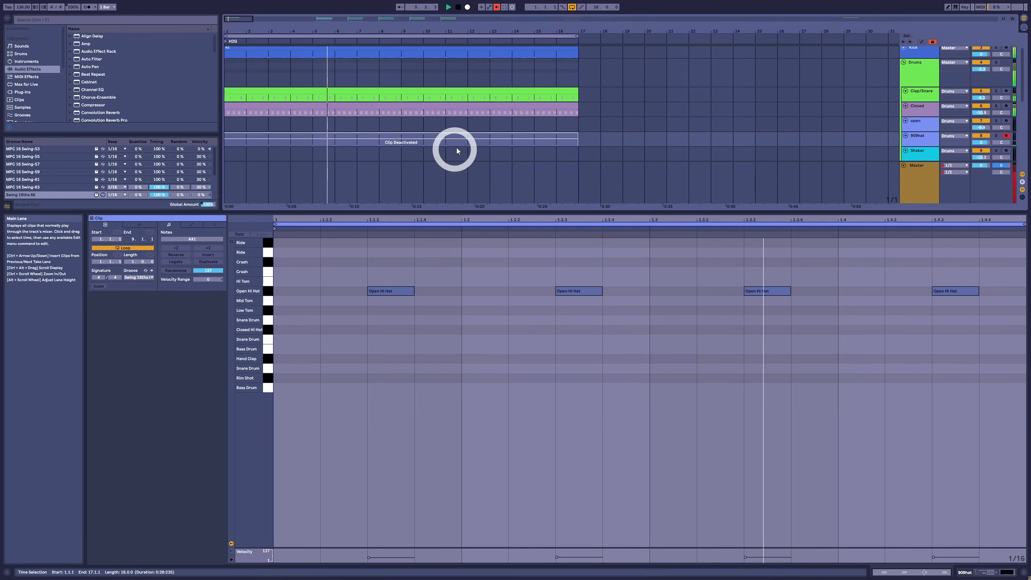
click(471, 135)
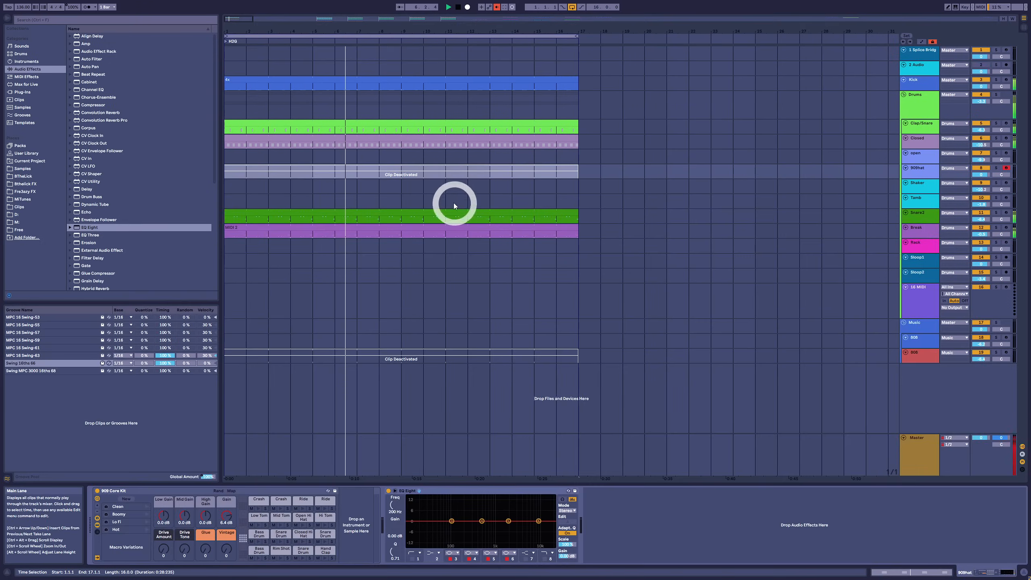
- In the Clap/Snare track's Instrument Rack, turn off the CLAP11 and Snare Clap Stereo chains and enable the OS_FC_130_drum_loop_funky and Snare 07 chains
double_click(426, 124)
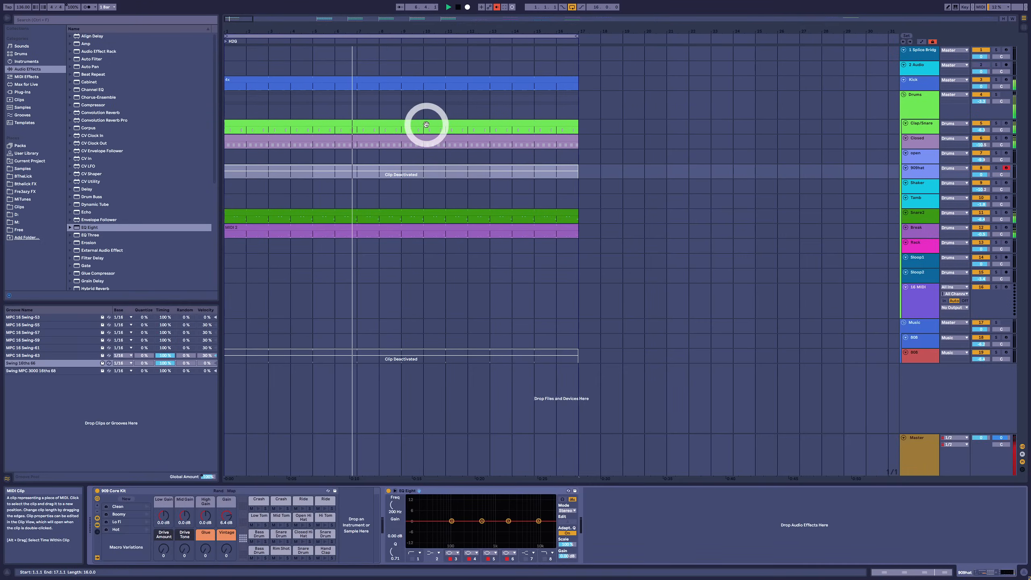
click(411, 153)
key(shift+Tab)
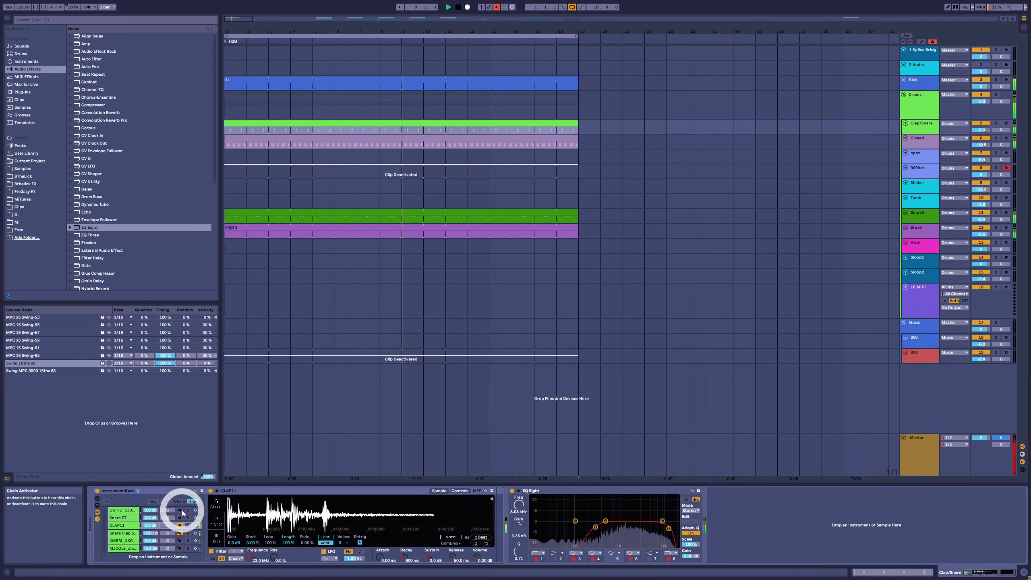
click(179, 533)
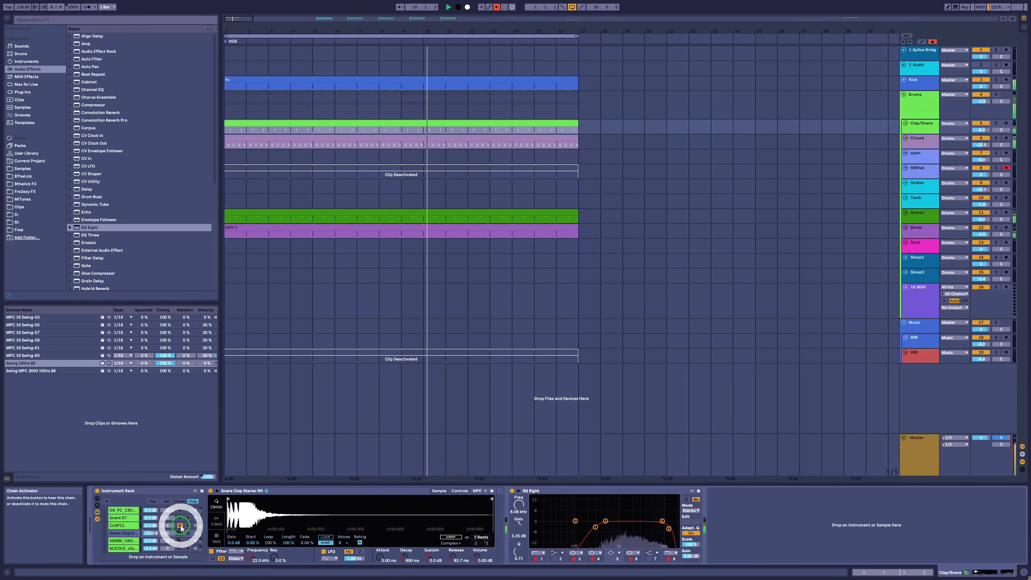
click(179, 526)
click(180, 511)
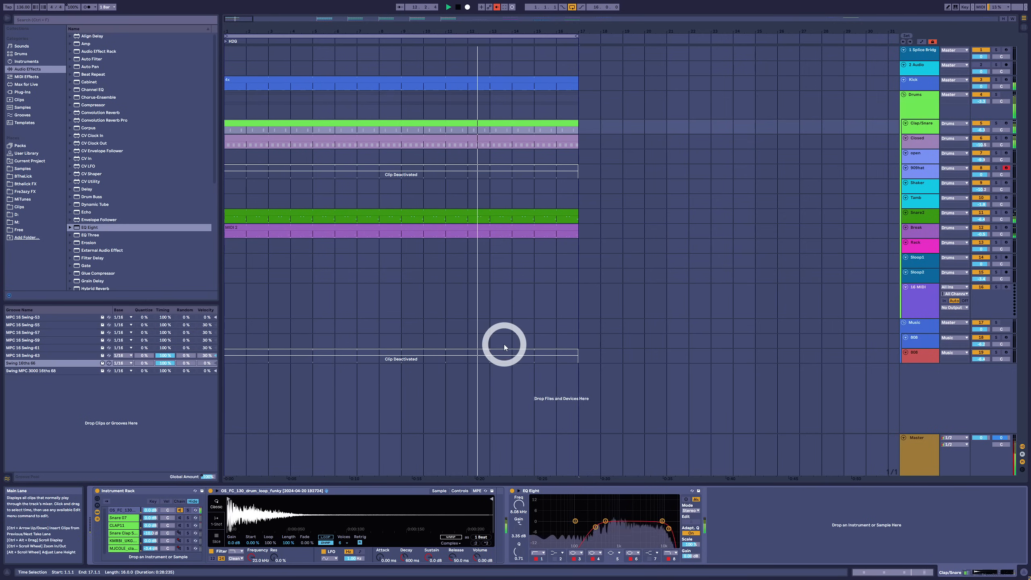
click(179, 517)
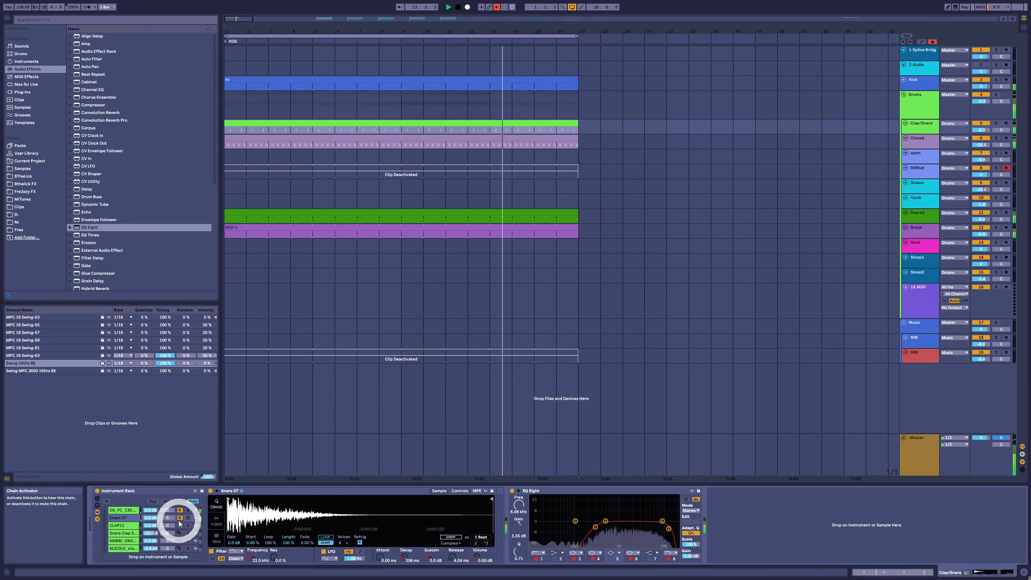
click(180, 518)
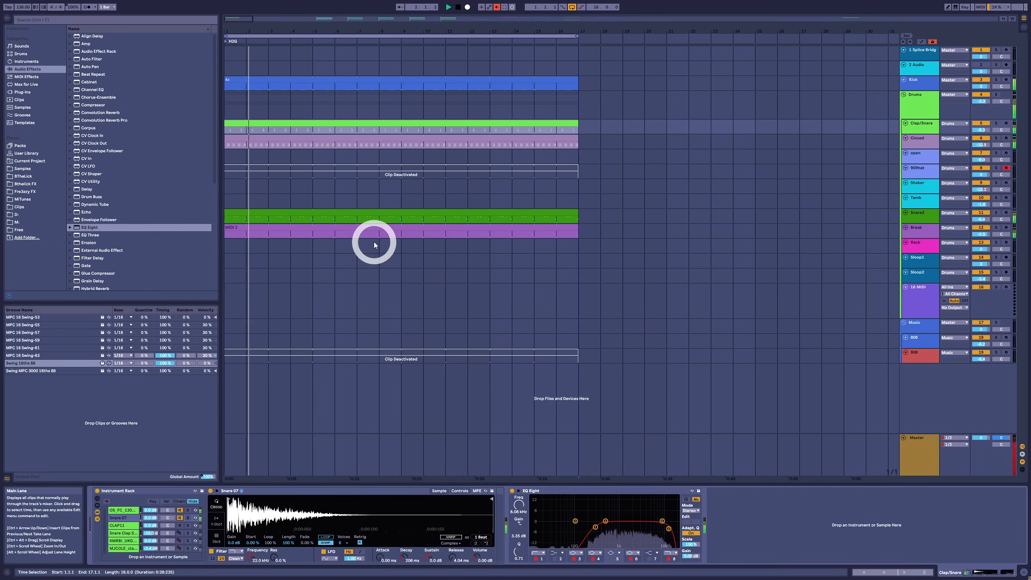
- Copy the CPR_125_Algiers_7_Tops clip on the Tamb track from the Context section to bar 1, and inspect its slice notes
click(377, 215)
drag(499, 27, 498, 28)
click(764, 191)
drag(757, 205, 250, 195)
click(767, 184)
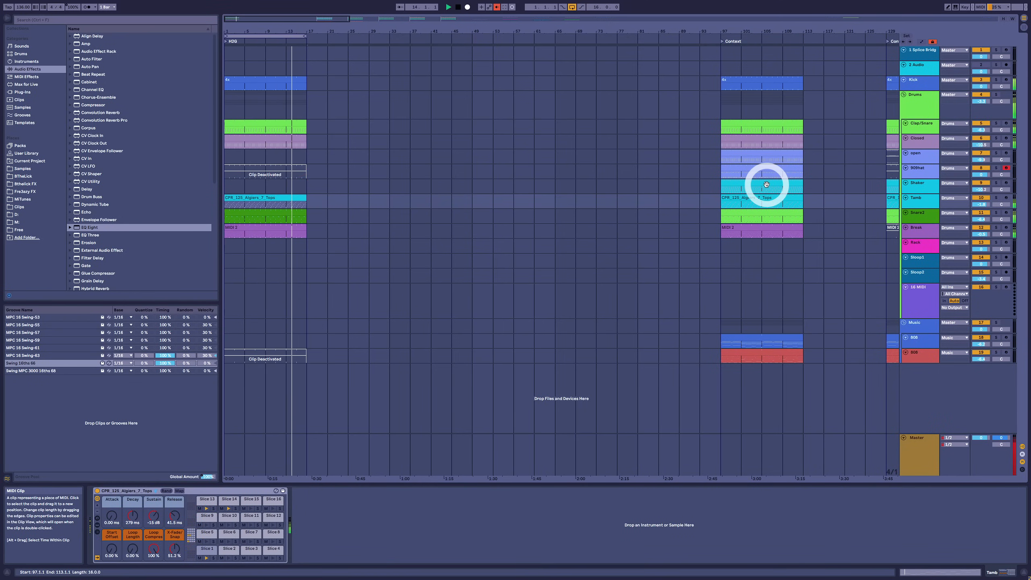
double_click(260, 202)
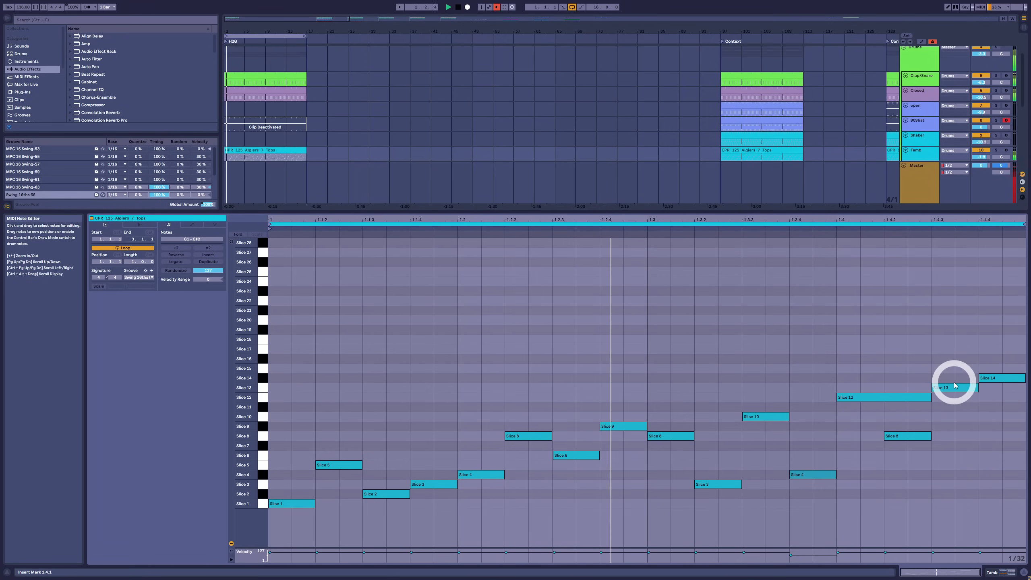
key(shift+Tab)
- Copy the Shaker track's clip from the Context section to bar 1 and inspect its notes
drag(759, 180, 256, 179)
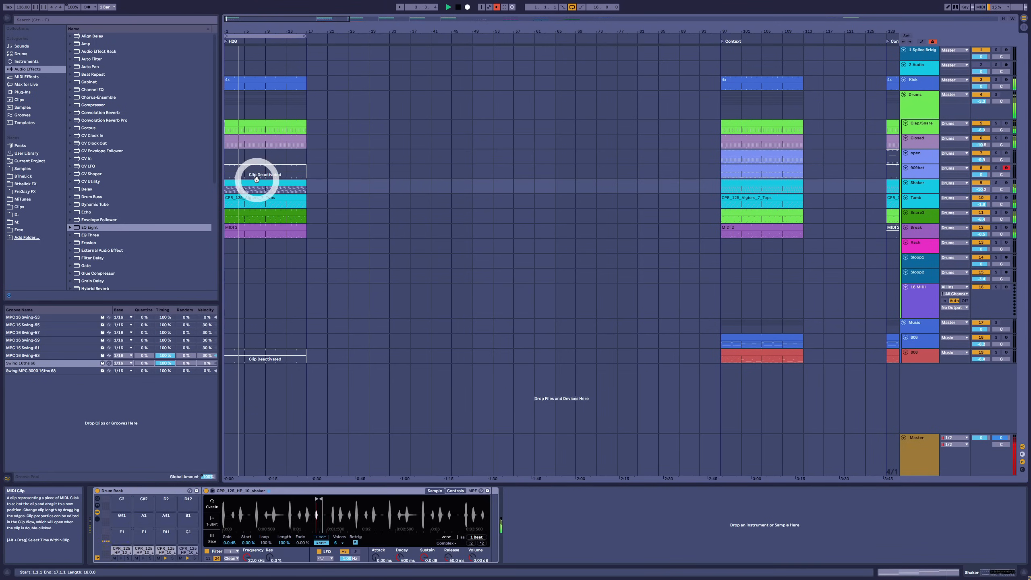
double_click(258, 182)
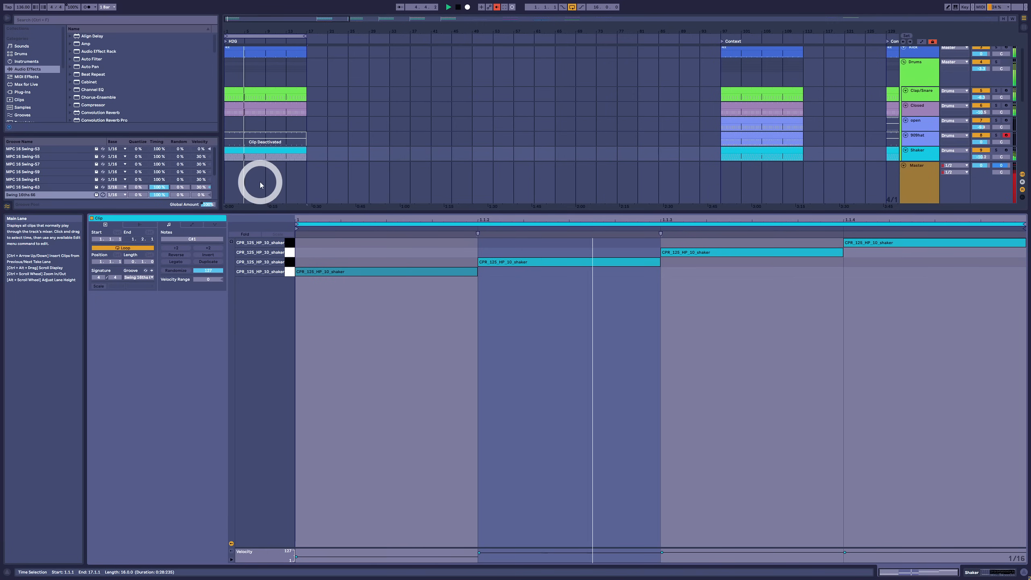
key(shift+Tab)
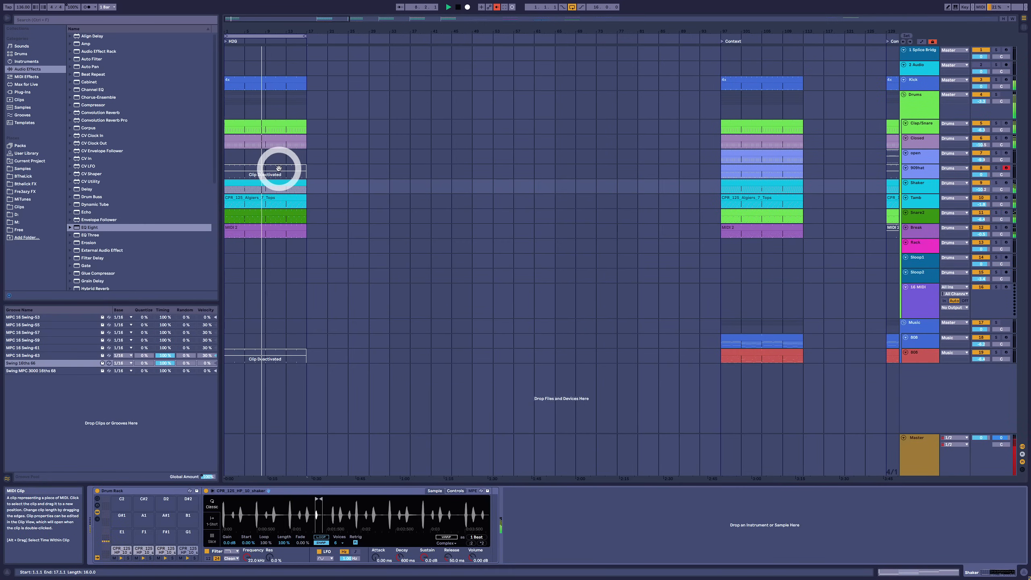
- Move the opening section's kick clip to about bar 21, and put the Context section's kick clip at bar 1 in its place
drag(233, 31, 286, 31)
drag(485, 30, 248, 35)
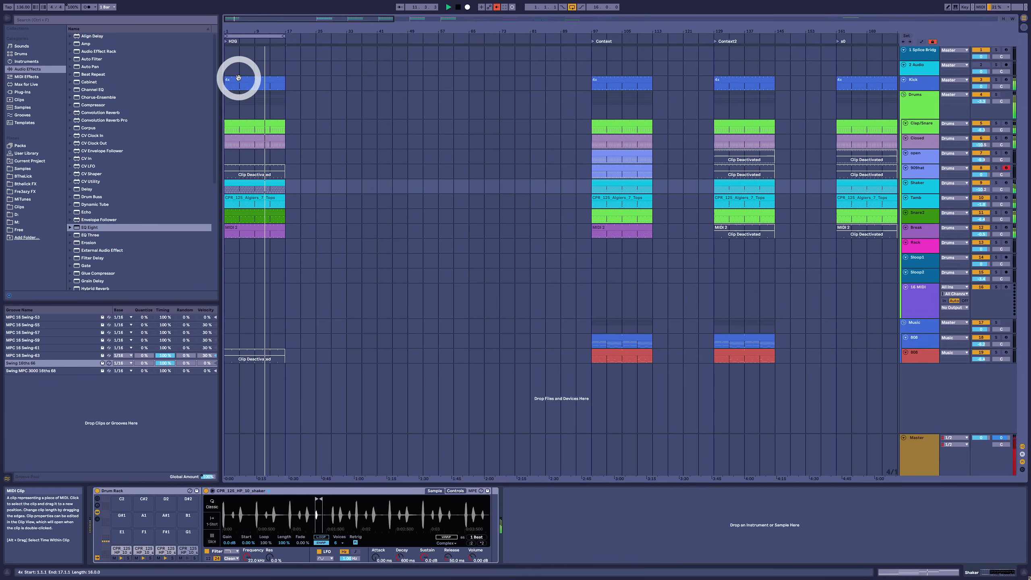
drag(311, 88, 324, 87)
drag(618, 79, 245, 84)
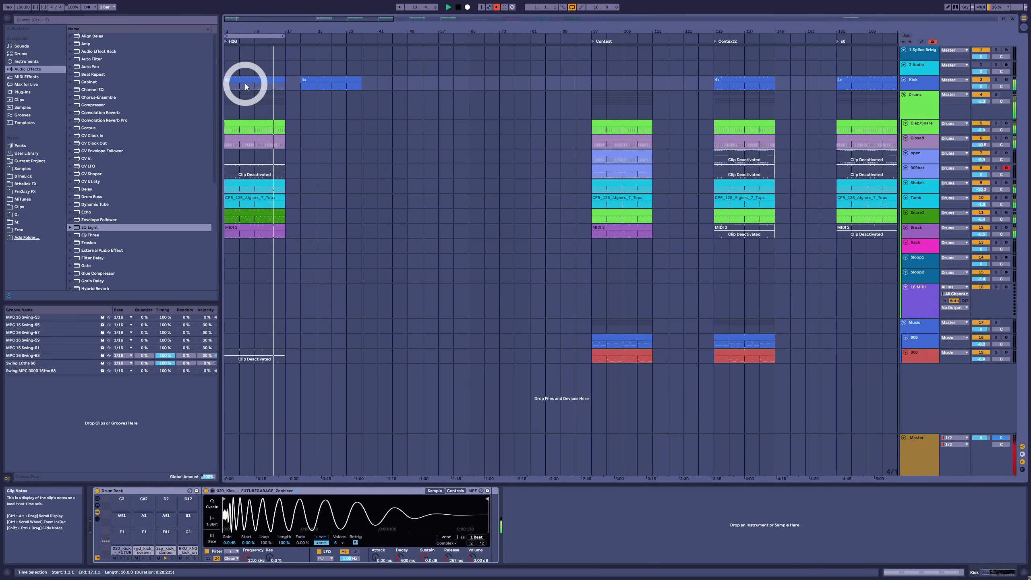
click(251, 79)
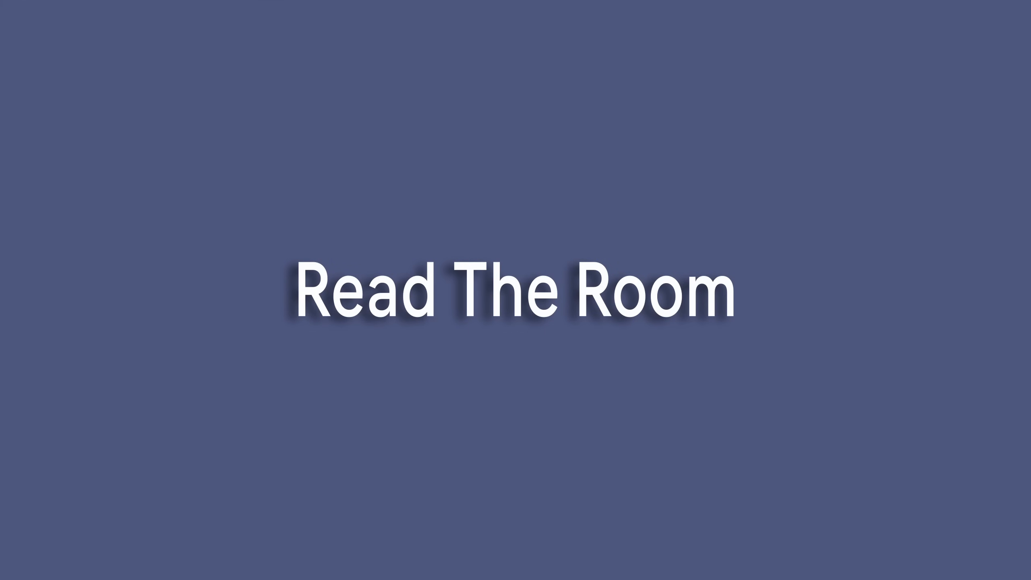
- Turn on the Music group track while the Context section plays
click(765, 396)
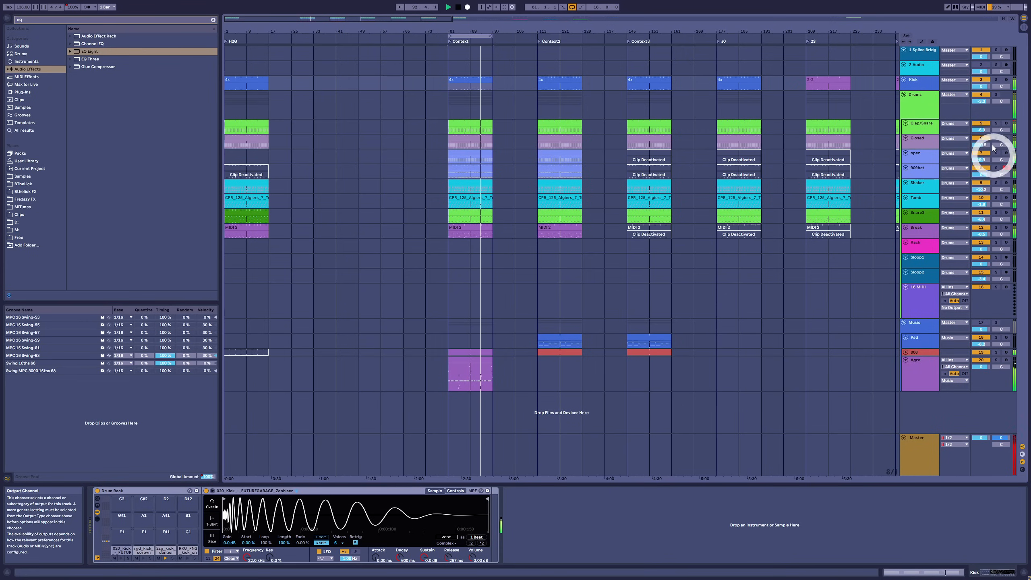
click(908, 87)
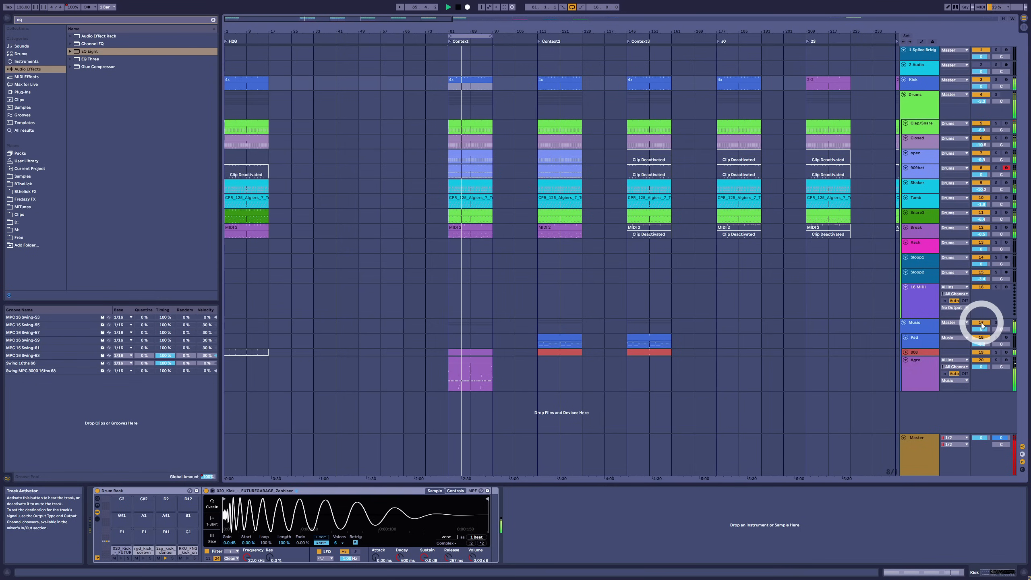
- Play from the Context2 locator, and move the arrangement loop to the Context3 section and play from its locator
click(538, 41)
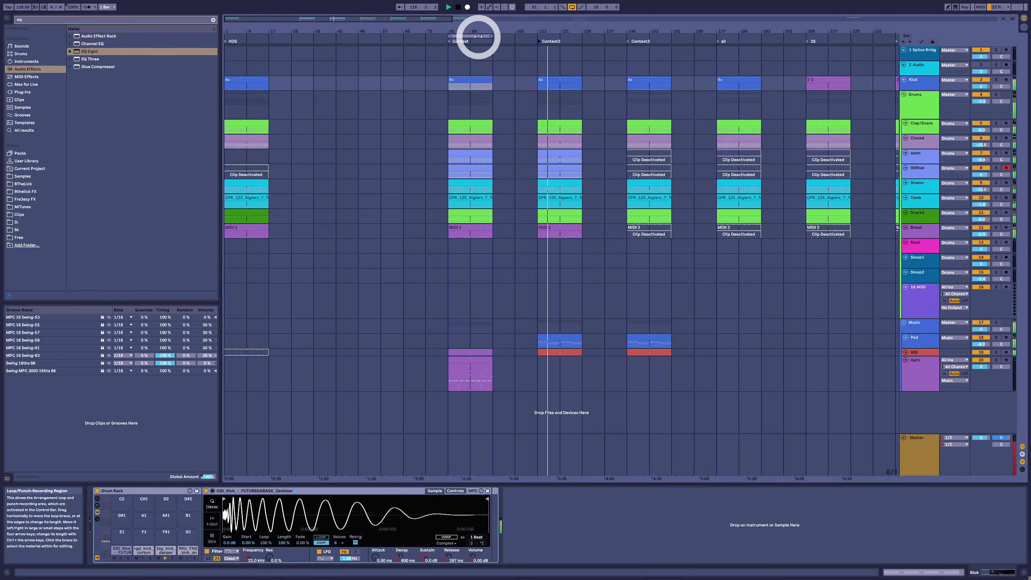
drag(482, 35, 664, 34)
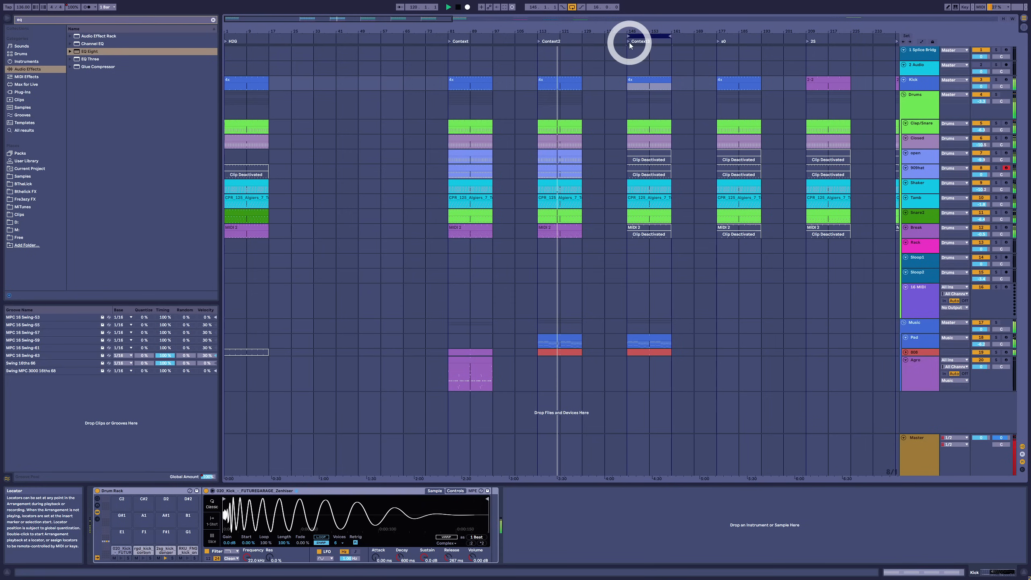
click(628, 42)
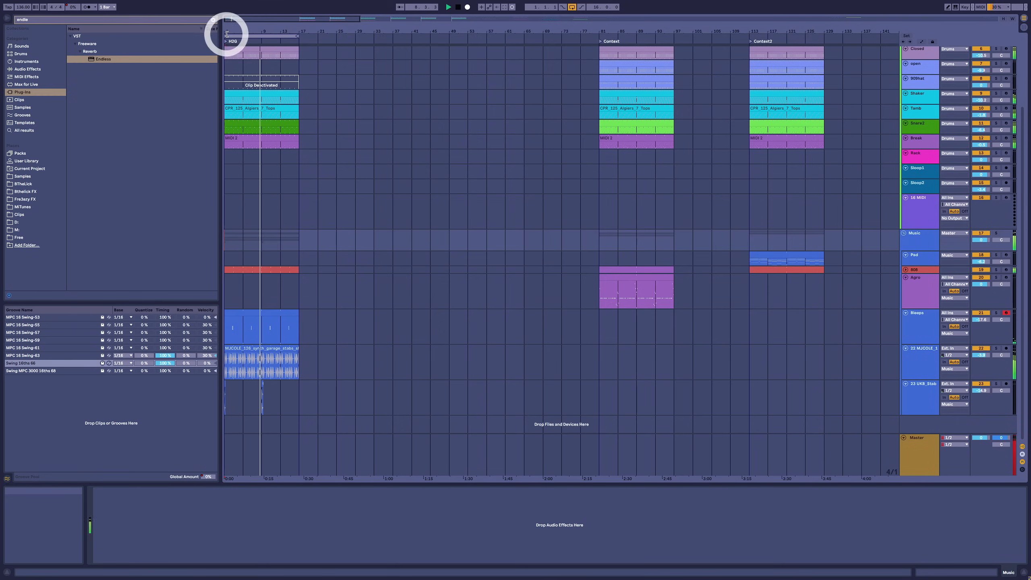
drag(232, 32, 265, 31)
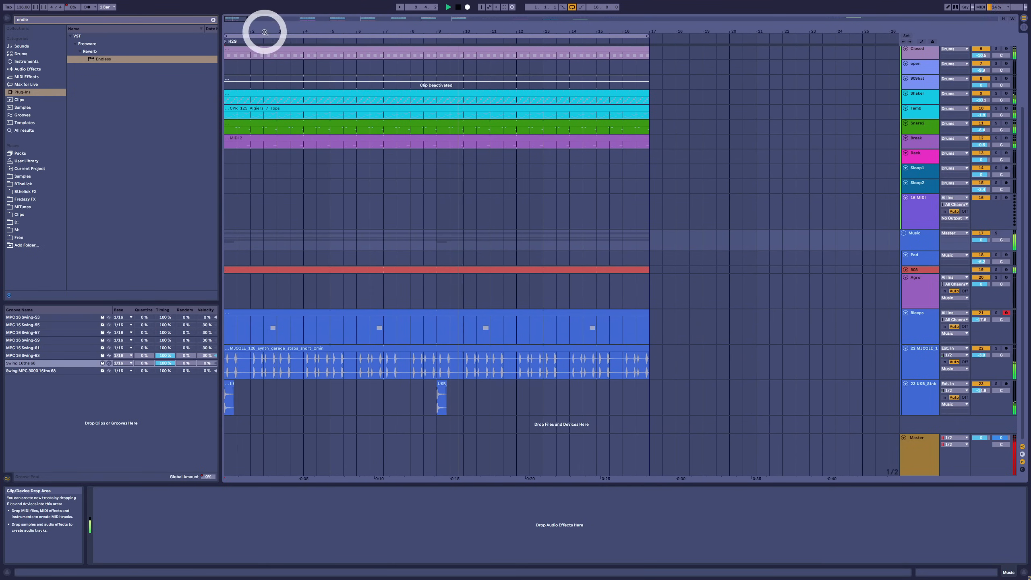